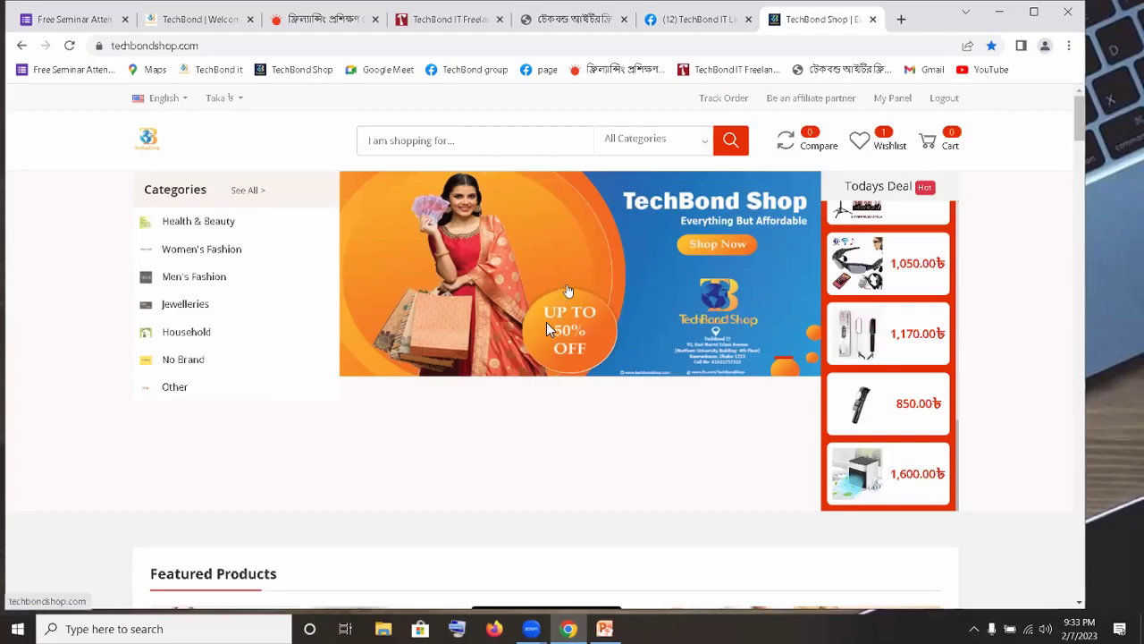
- Look through the shop's home page from the featured products to the end of the All Products list
scroll(547, 329, "down", 3)
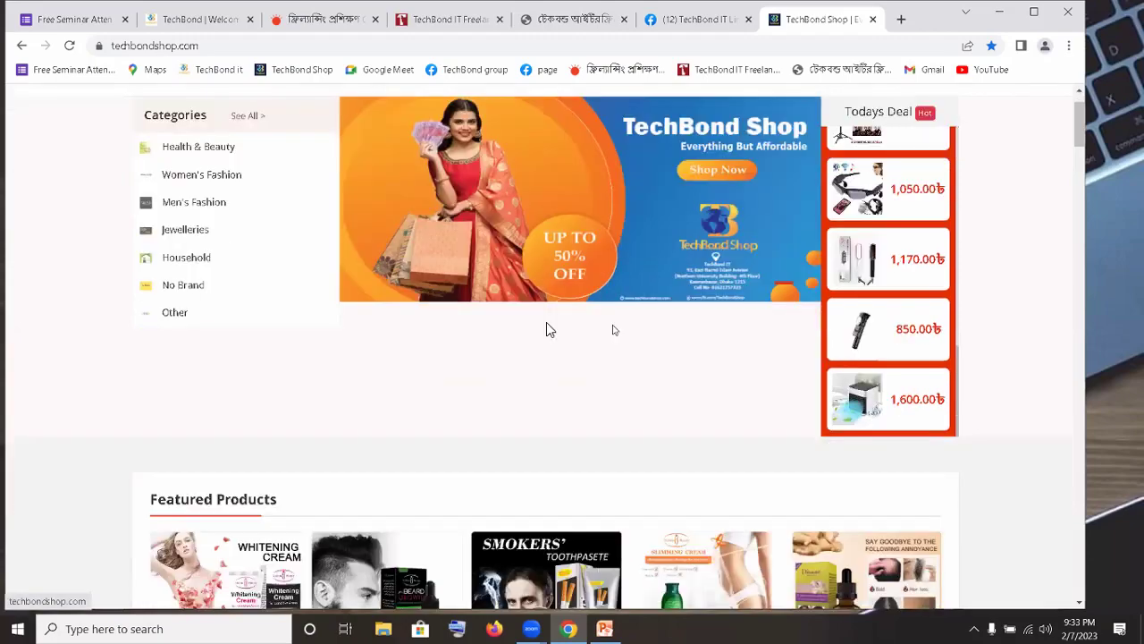
scroll(547, 329, "down", 7)
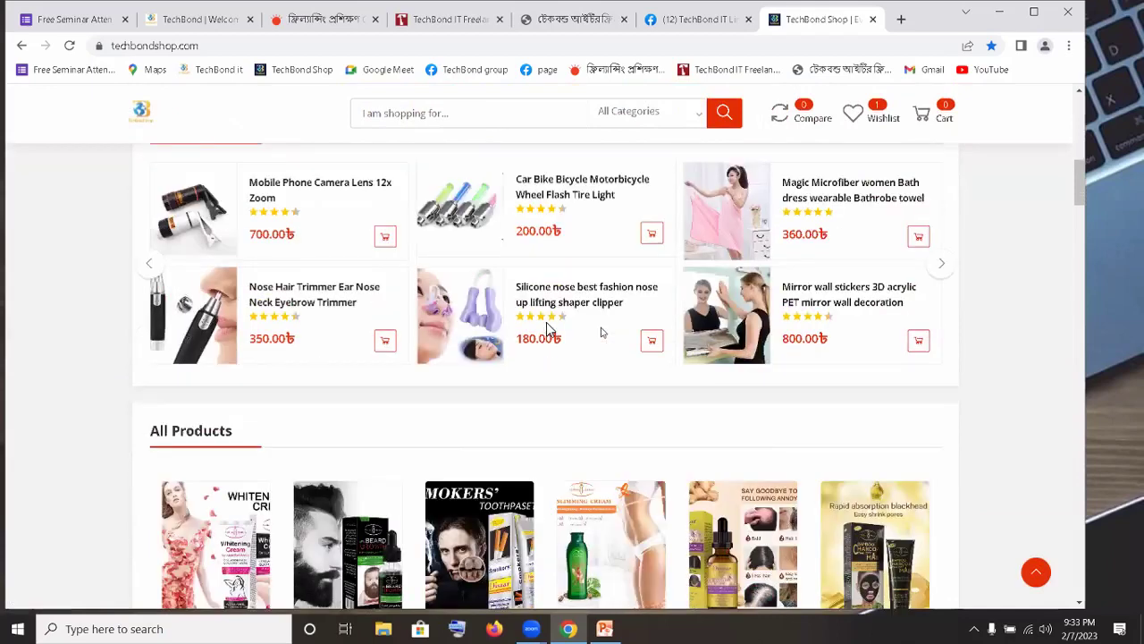
scroll(547, 328, "down", 3)
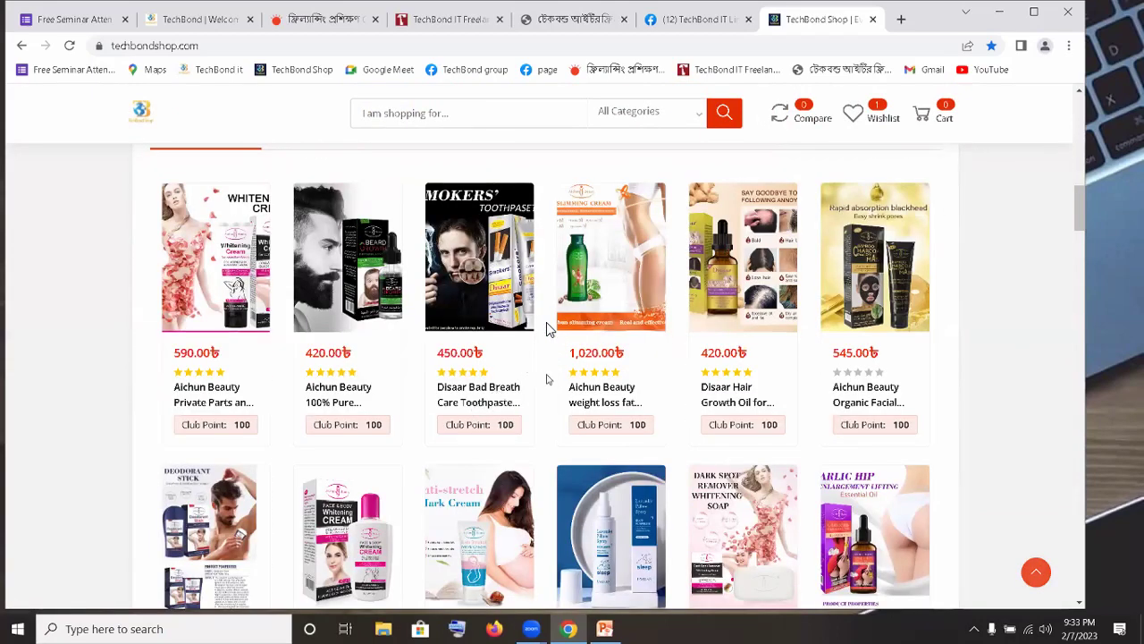
scroll(549, 329, "down", 2)
scroll(549, 329, "down", 2)
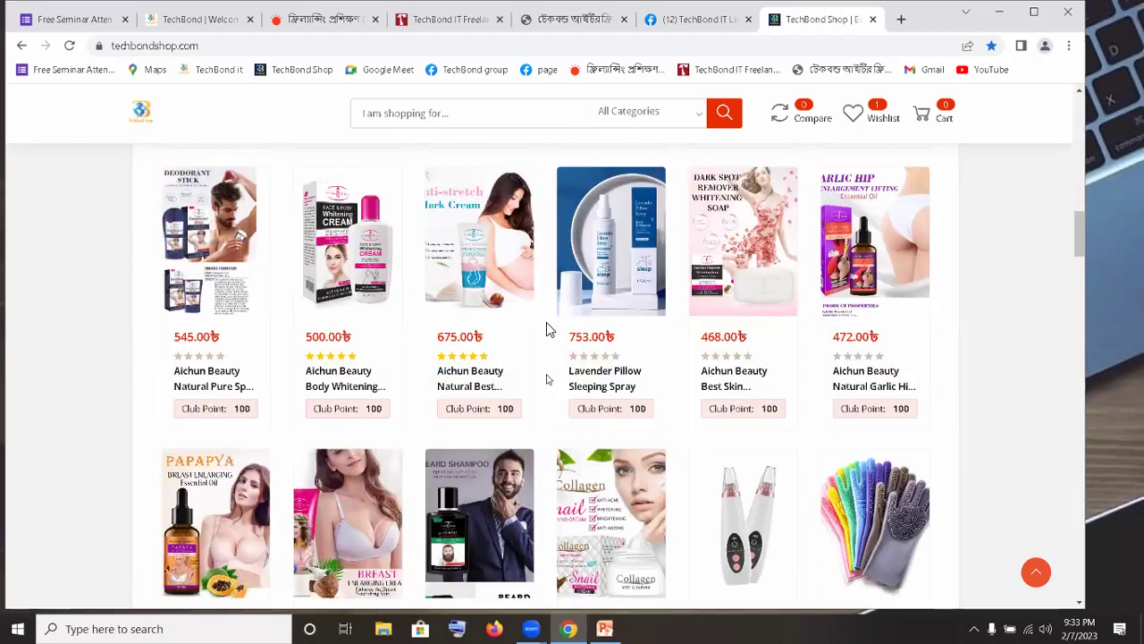
scroll(549, 329, "down", 1)
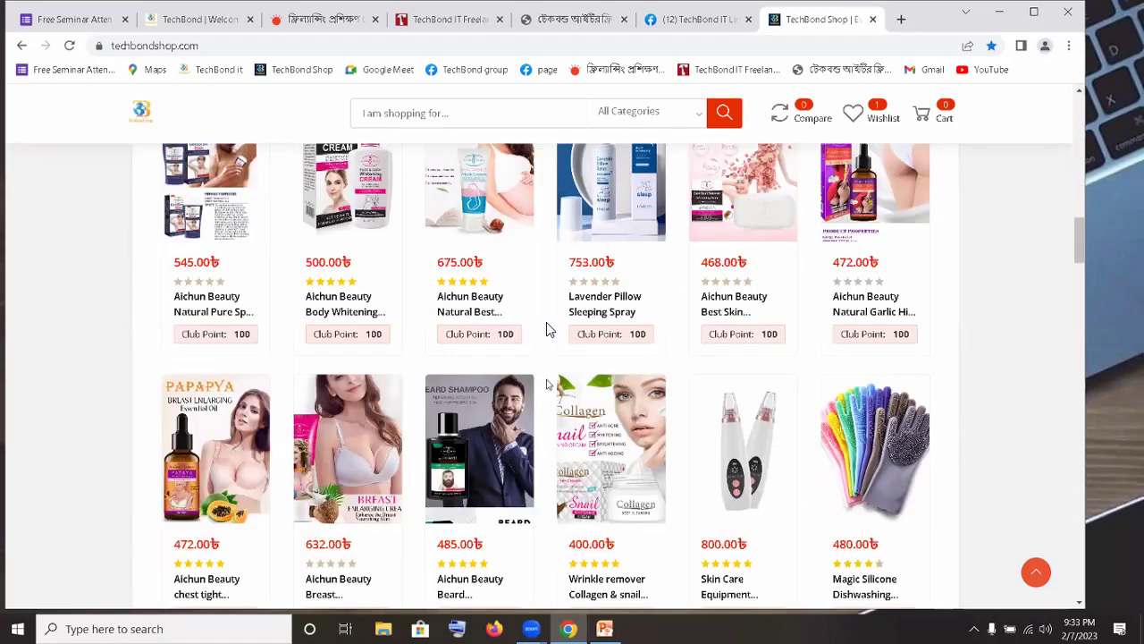
scroll(549, 329, "down", 1)
scroll(549, 329, "down", 5)
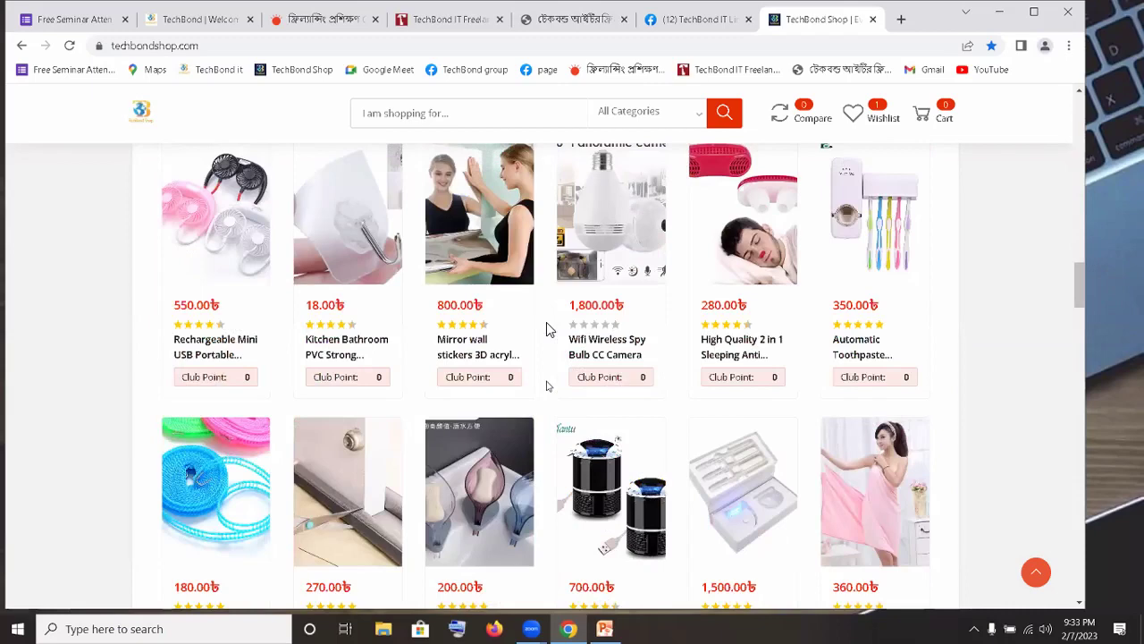
scroll(549, 329, "down", 8)
scroll(549, 329, "down", 4)
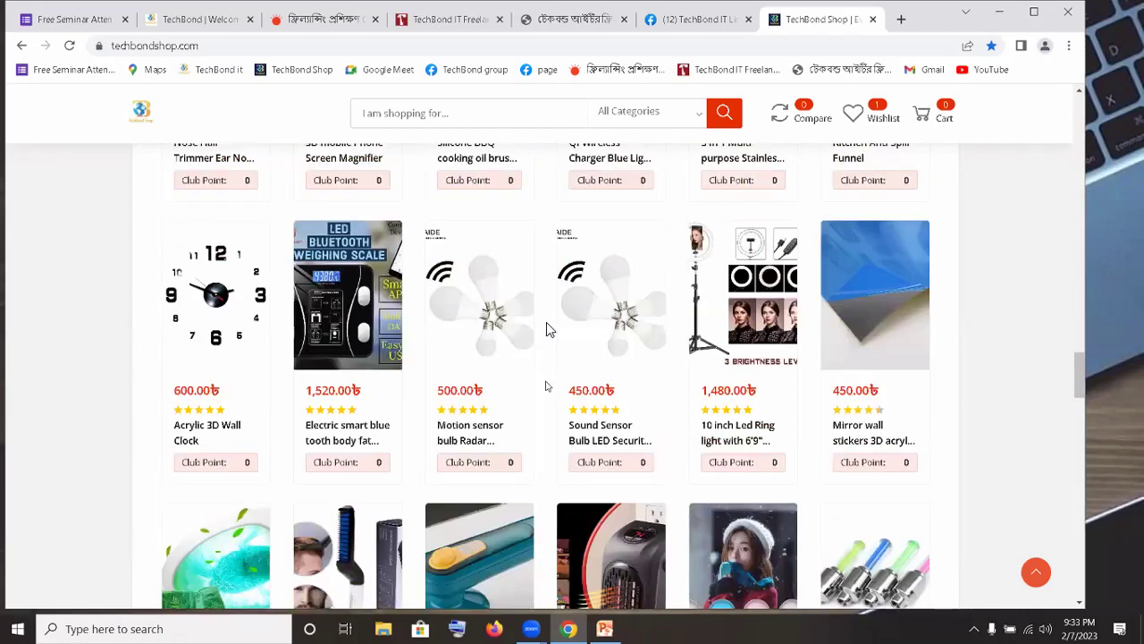
scroll(547, 328, "down", 3)
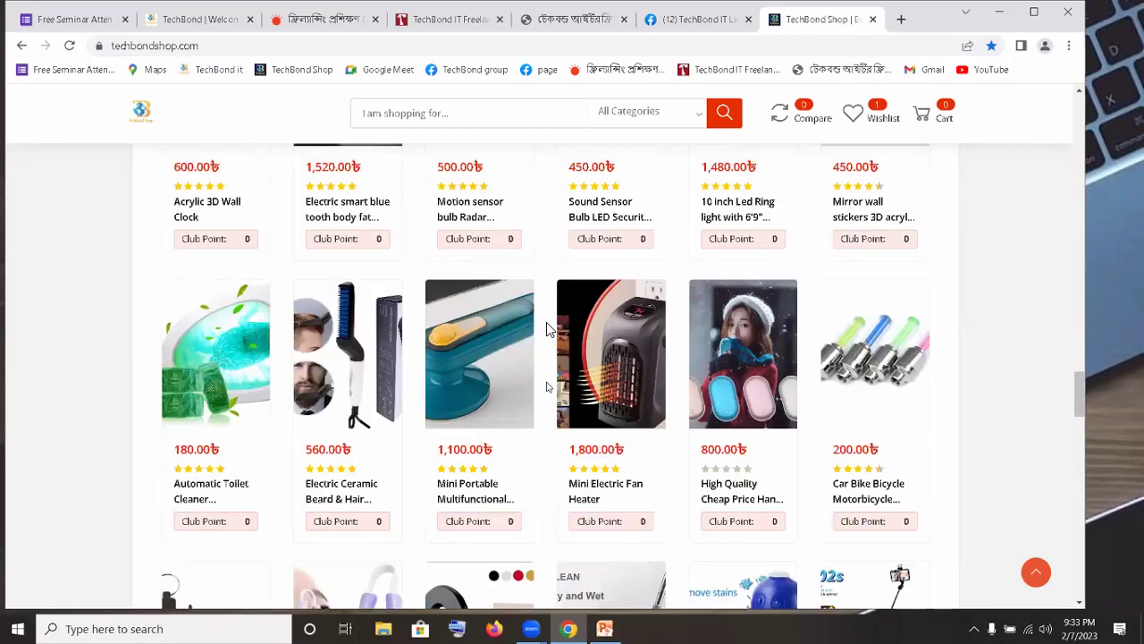
scroll(546, 328, "down", 5)
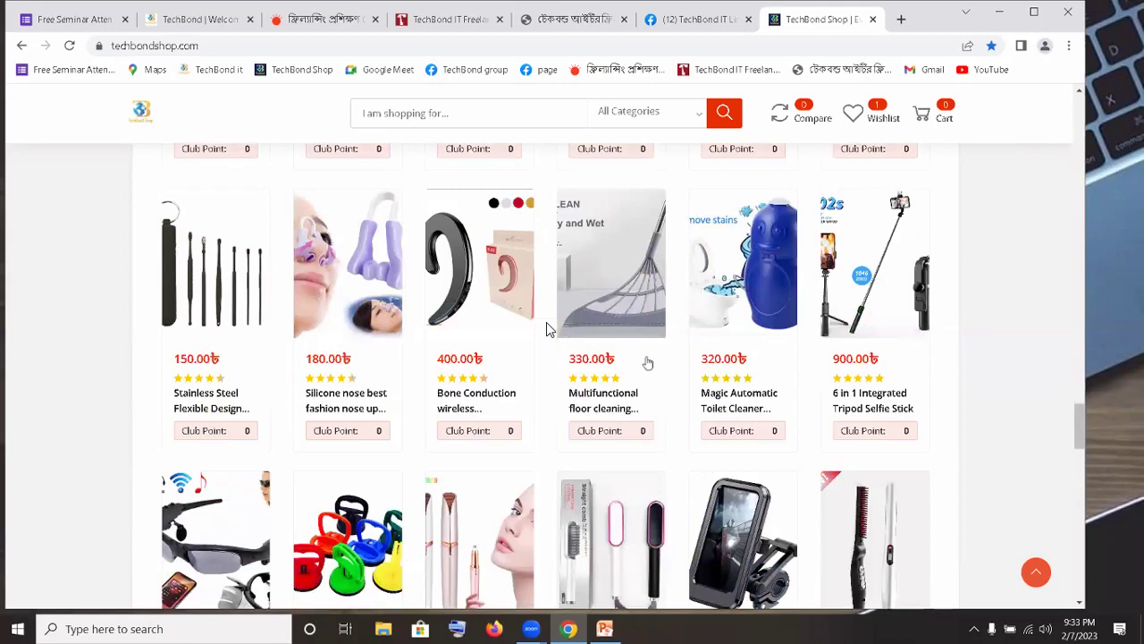
scroll(546, 328, "down", 10)
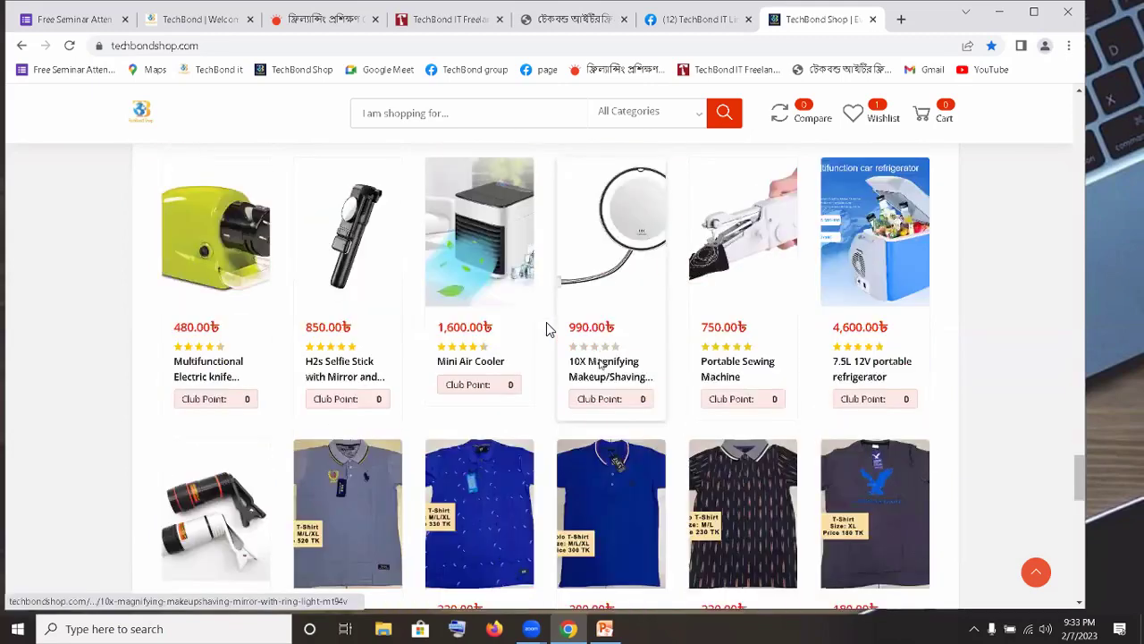
scroll(546, 329, "down", 4)
scroll(548, 330, "down", 4)
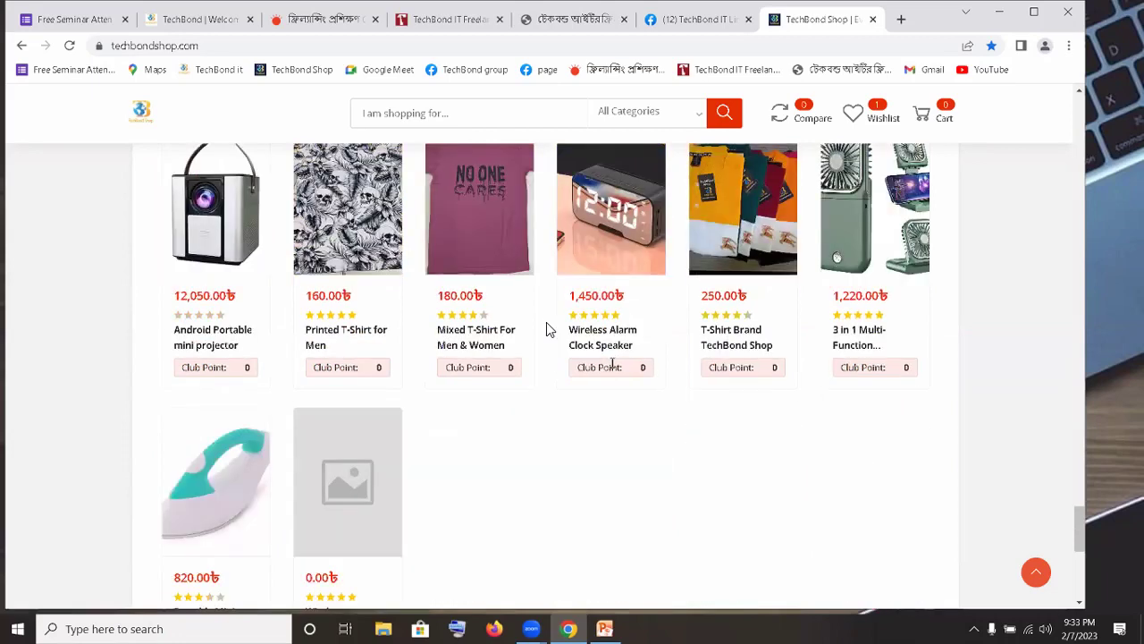
- Go back up through the All Products list and open the Rechargeable Mini USB Portable Neck Fan
scroll(547, 329, "up", 3)
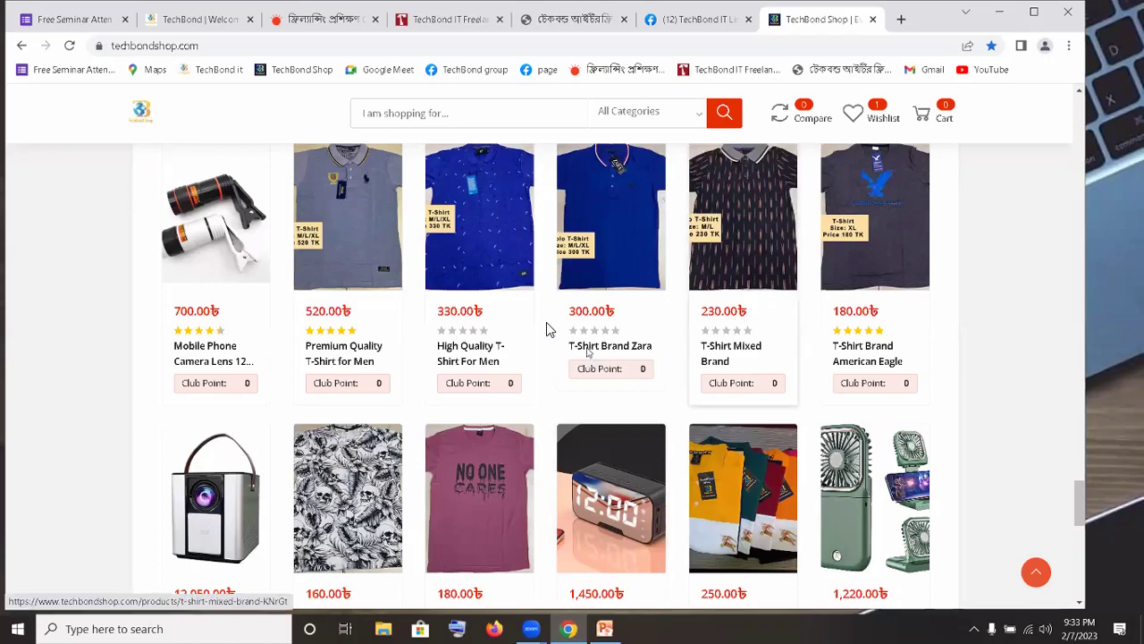
scroll(587, 351, "up", 10)
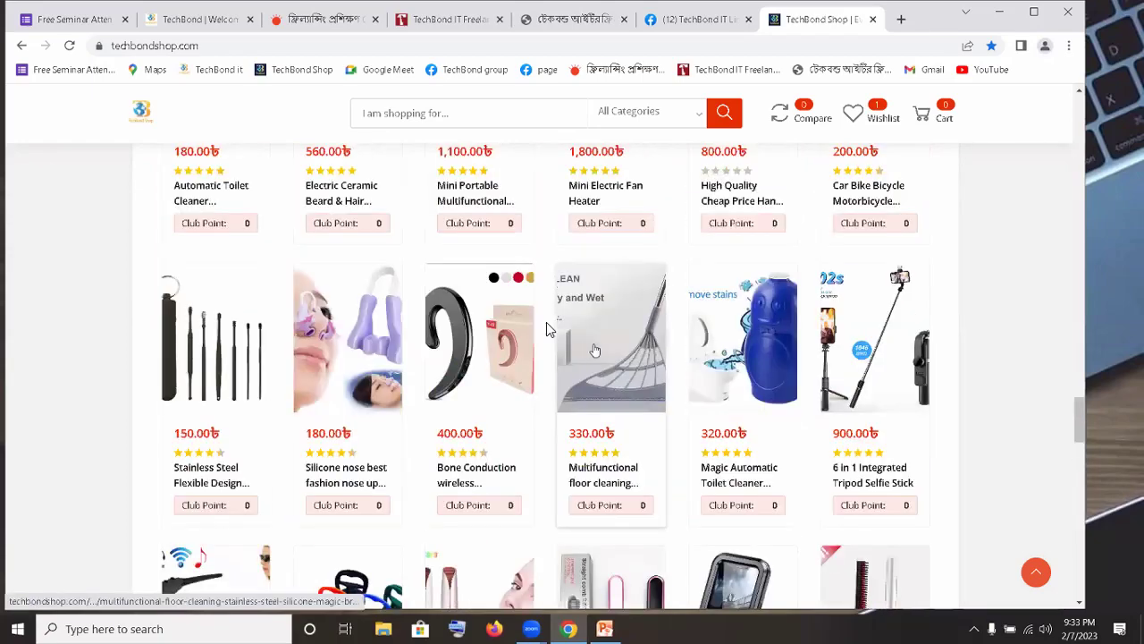
scroll(594, 351, "up", 3)
scroll(548, 329, "up", 2)
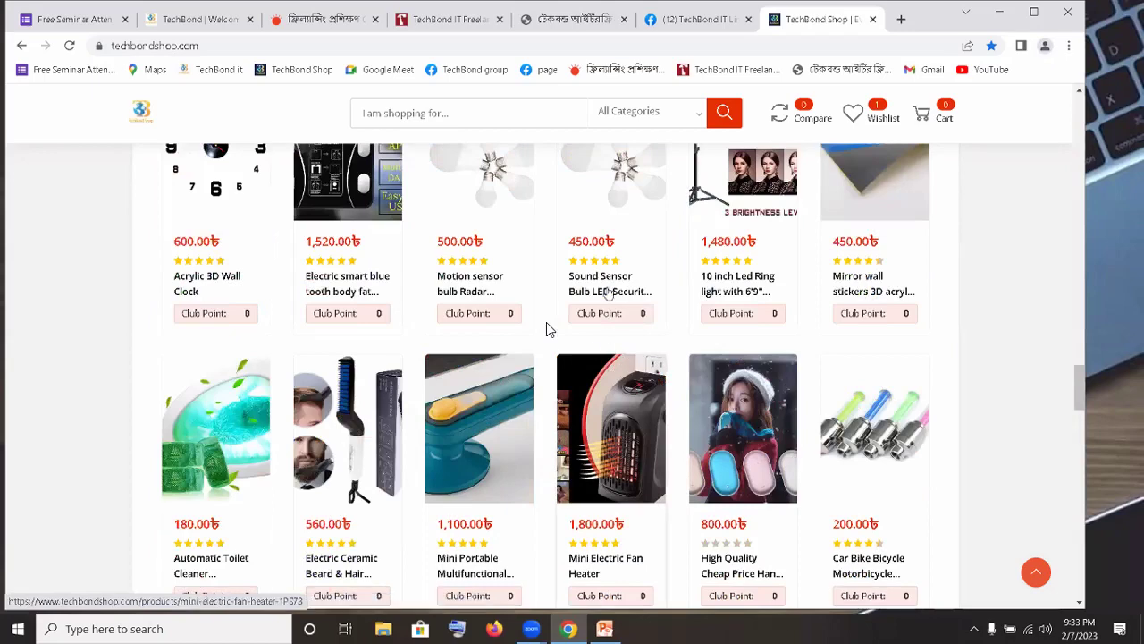
scroll(548, 329, "up", 3)
scroll(548, 329, "up", 2)
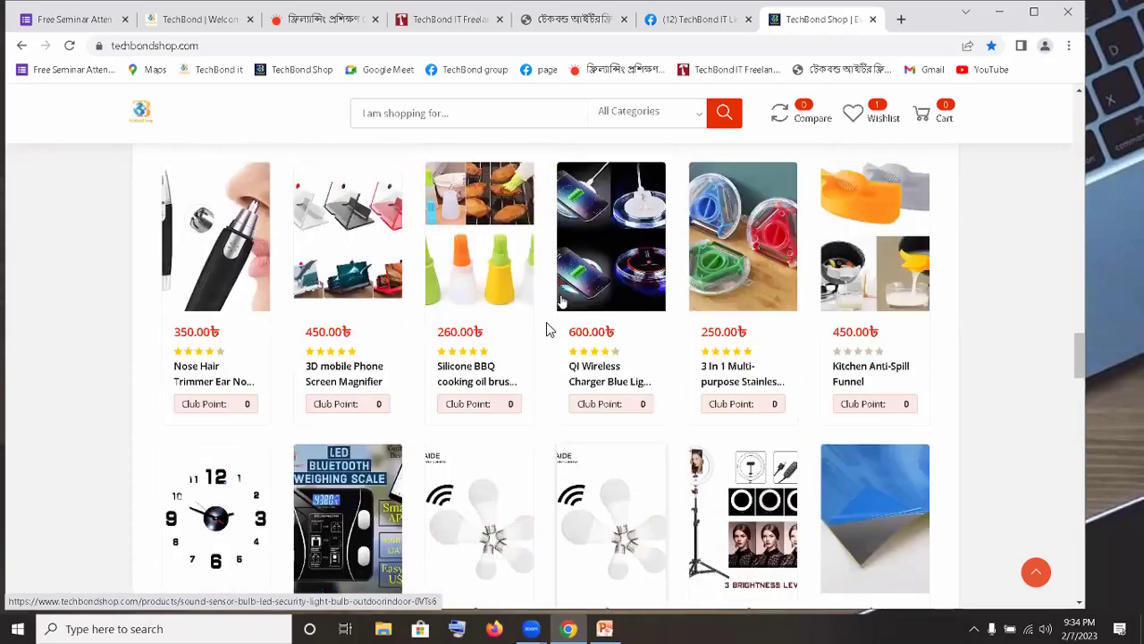
scroll(548, 329, "up", 1)
scroll(548, 329, "up", 2)
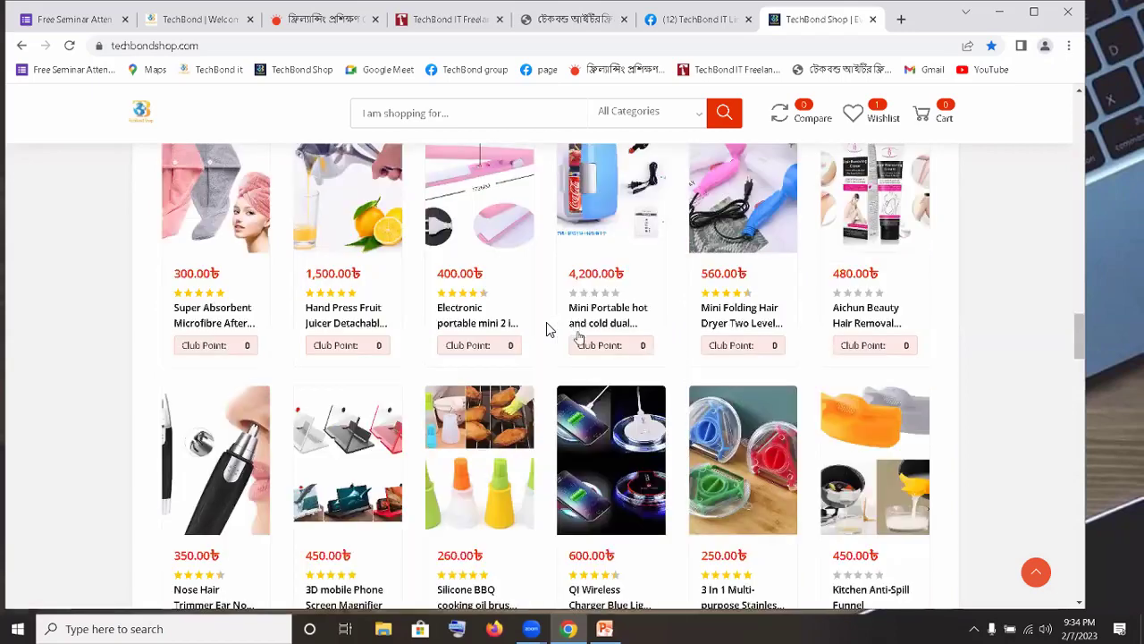
scroll(548, 329, "up", 7)
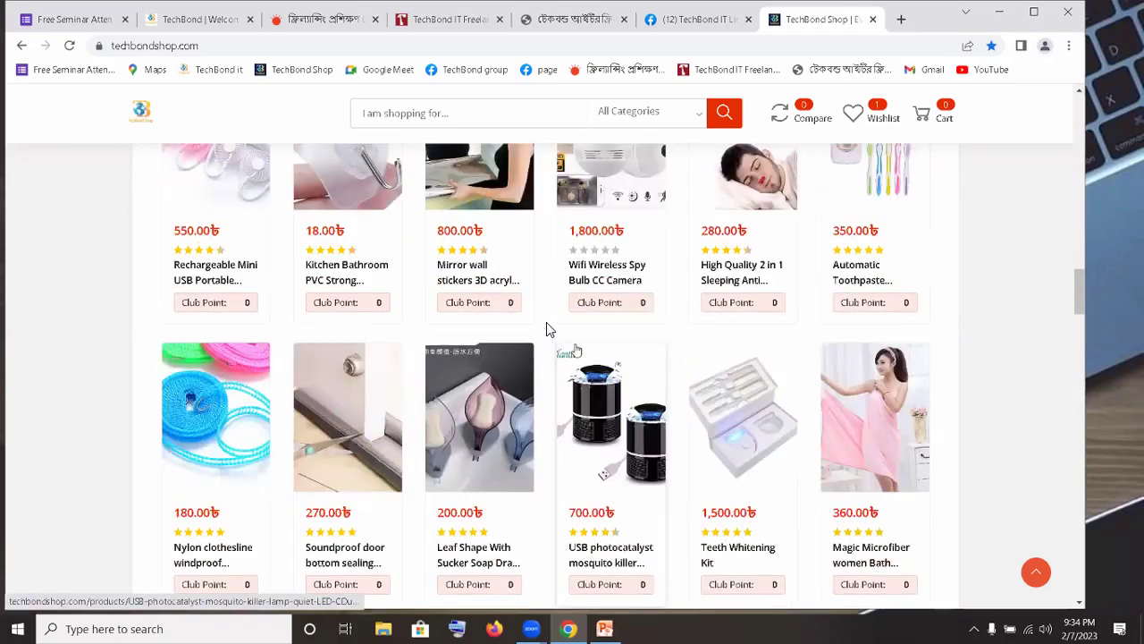
scroll(548, 329, "up", 1)
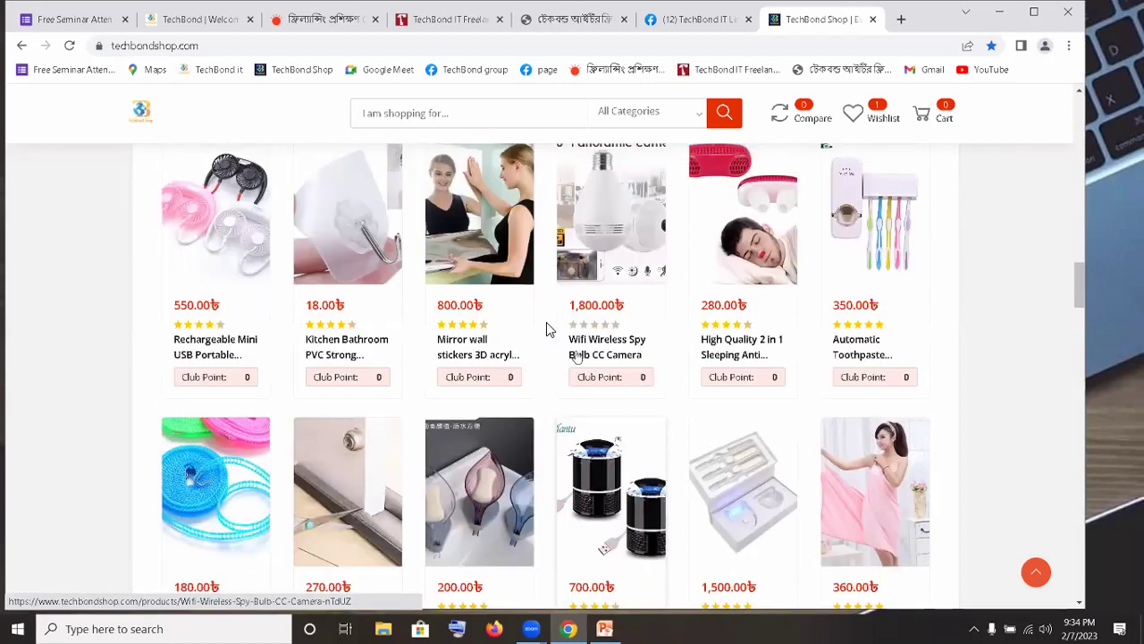
scroll(576, 355, "up", 1)
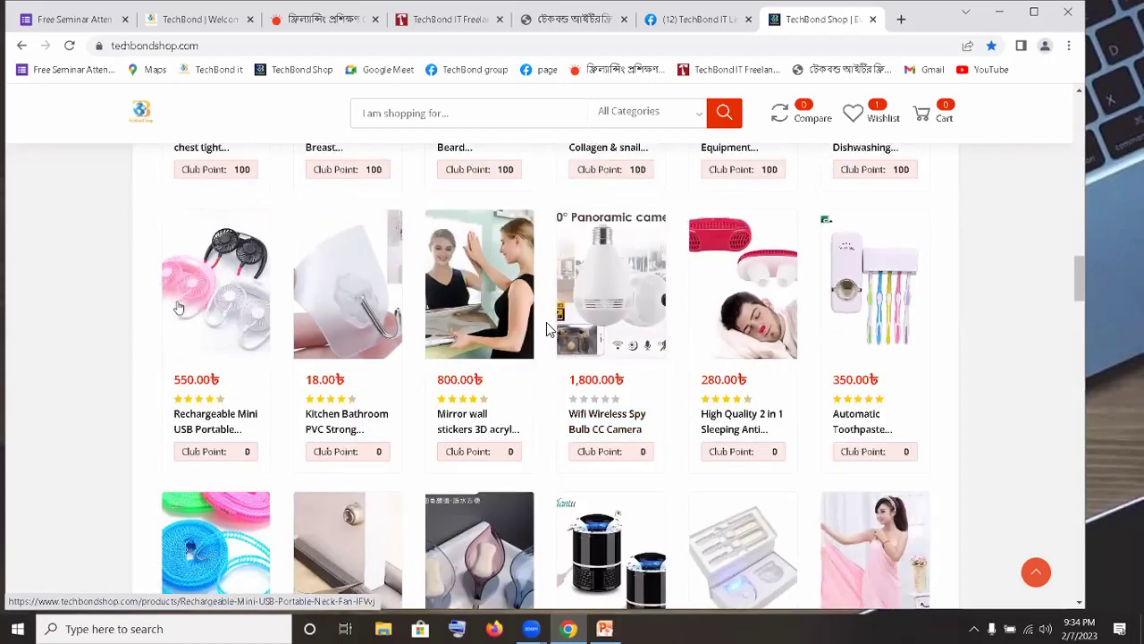
left_click(232, 297)
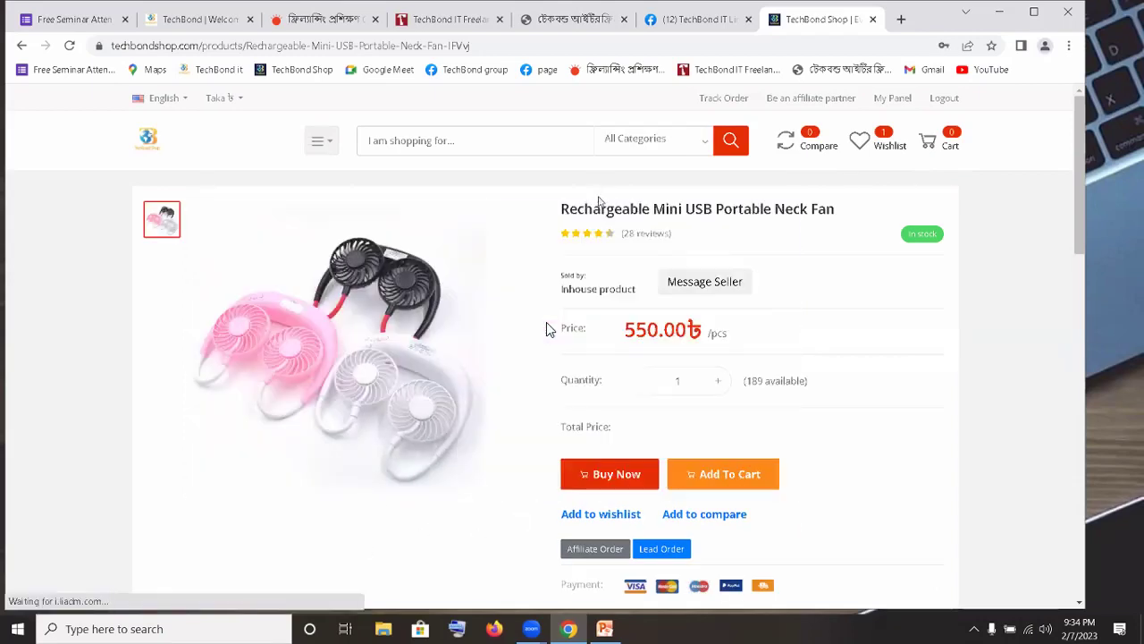
- Highlight the neck fan's product title and its full description text
left_click_drag(623, 208, 838, 227)
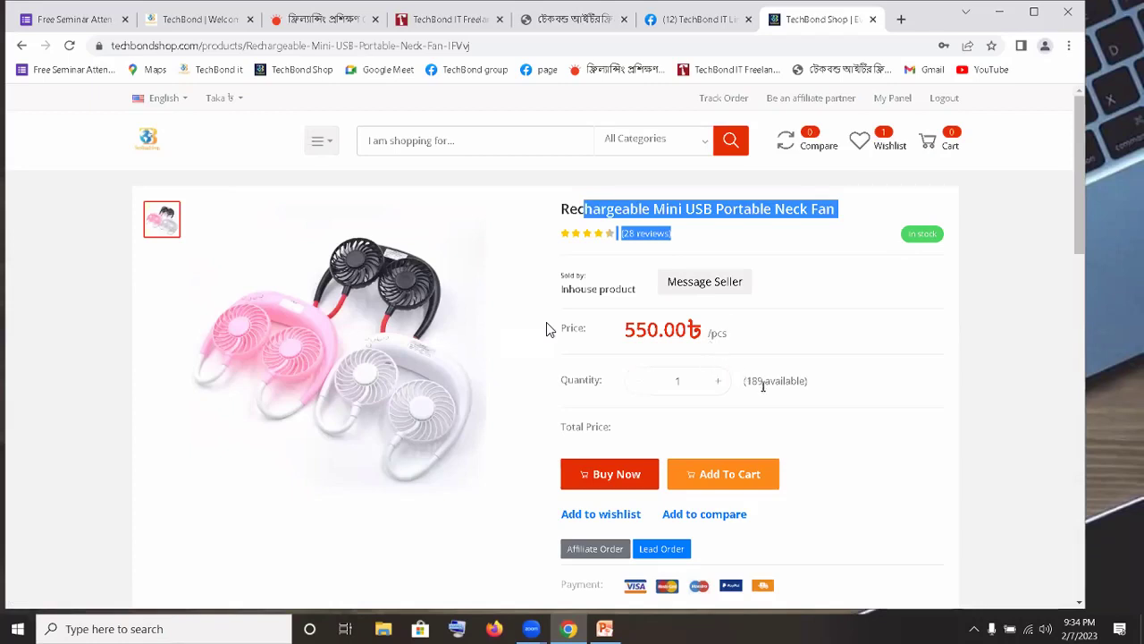
scroll(549, 329, "down", 3)
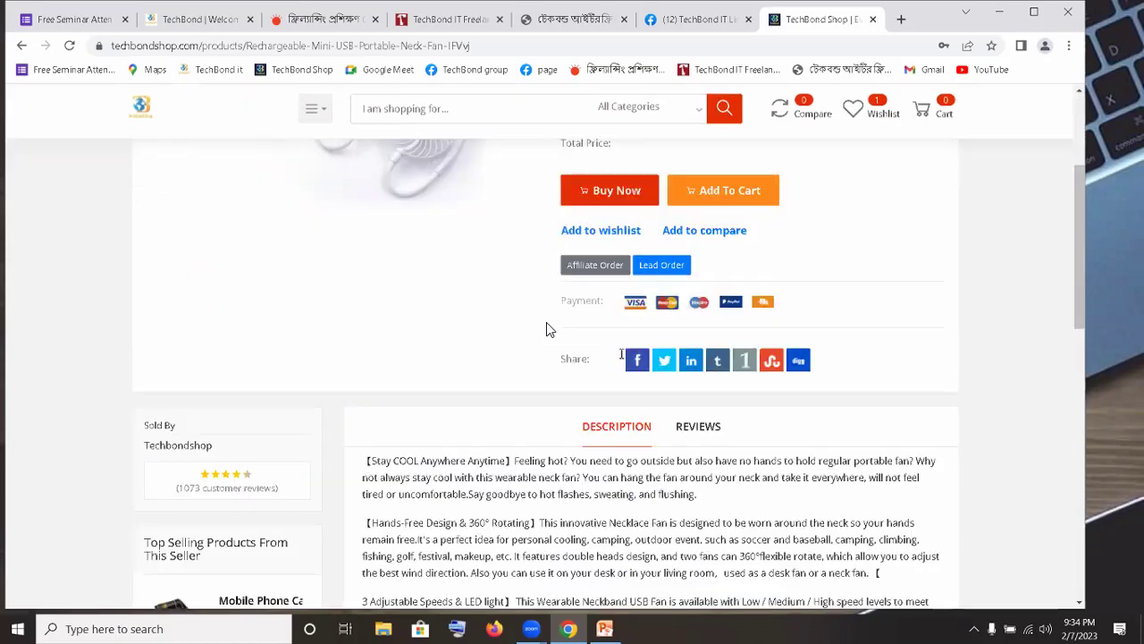
scroll(549, 329, "down", 3)
left_click_drag(364, 236, 529, 451)
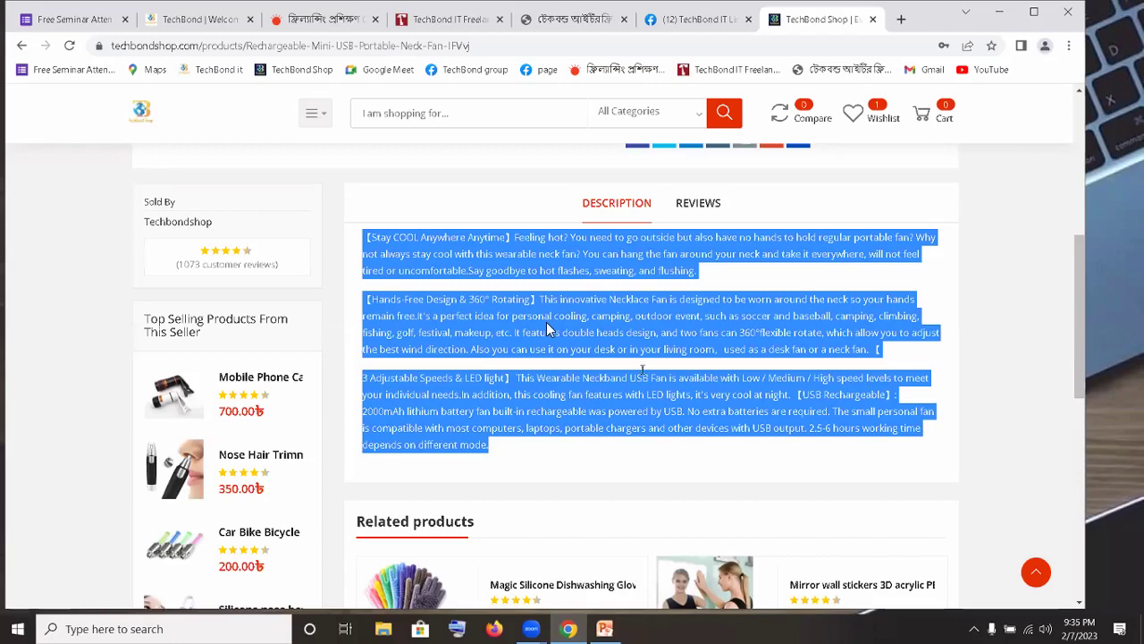
- Show the neck fan's customer reviews, read through them and return to the product details
left_click(707, 204)
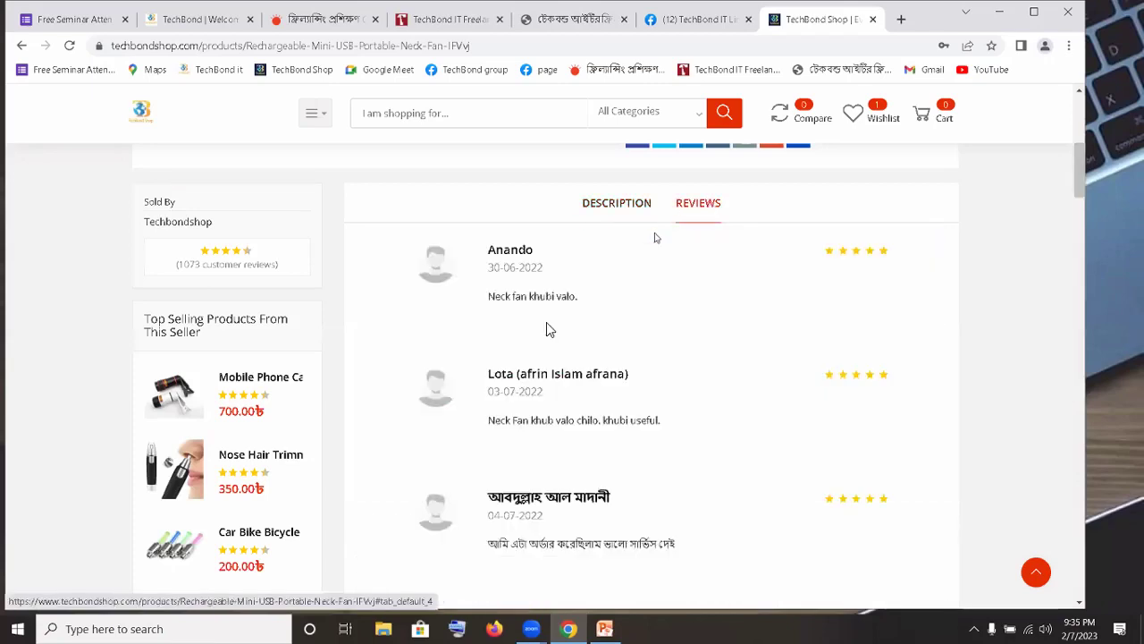
scroll(615, 326, "down", 2)
scroll(612, 380, "down", 3)
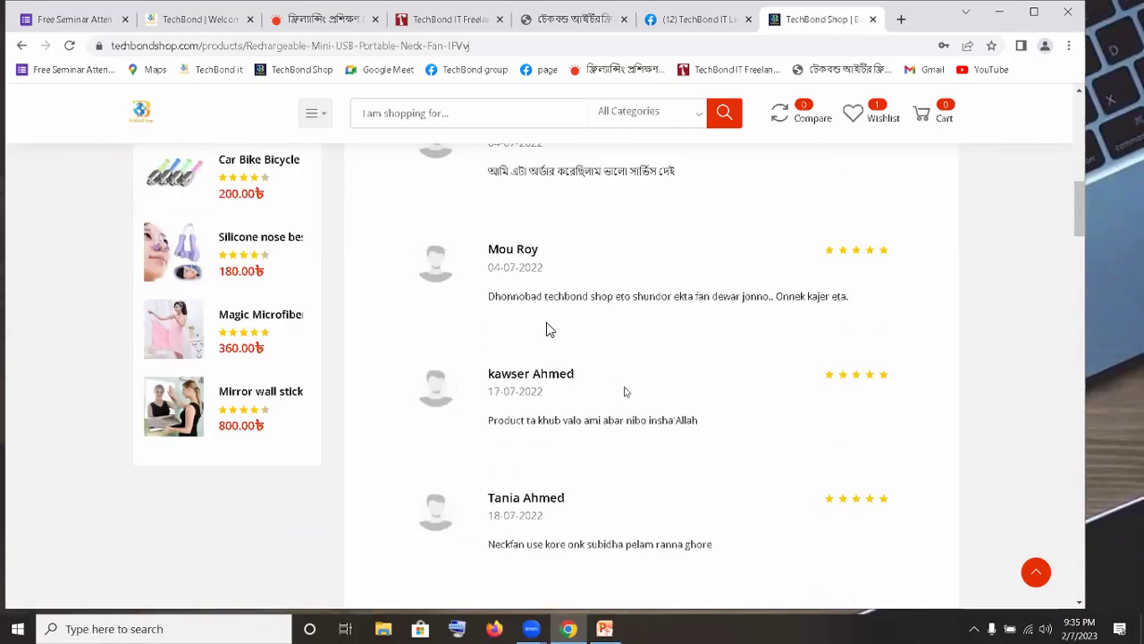
scroll(638, 392, "up", 4)
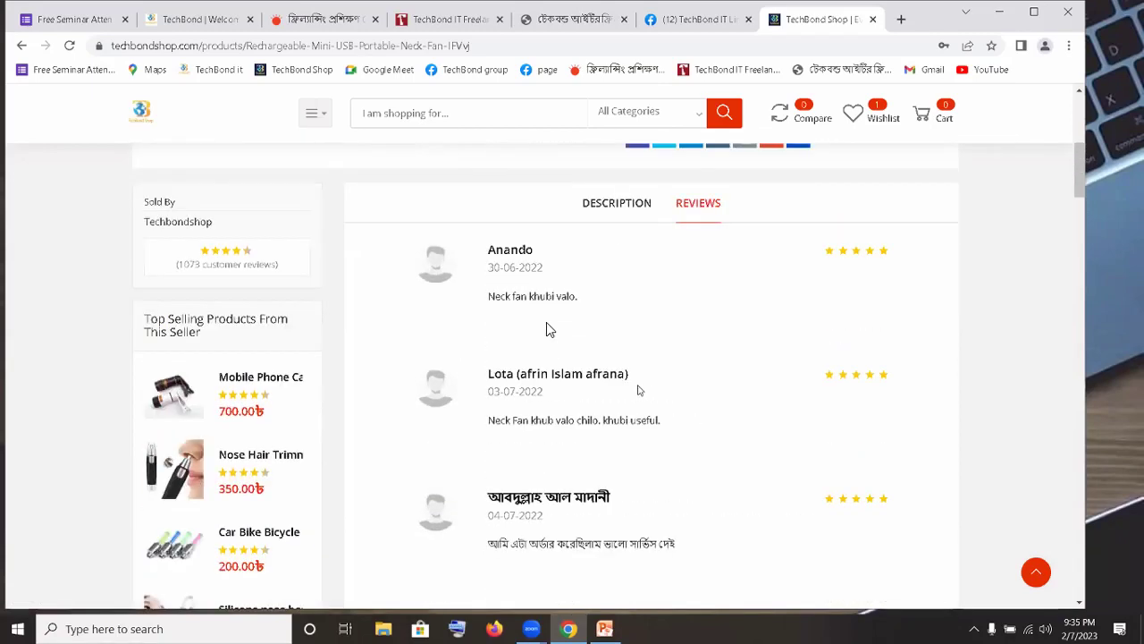
scroll(639, 391, "up", 3)
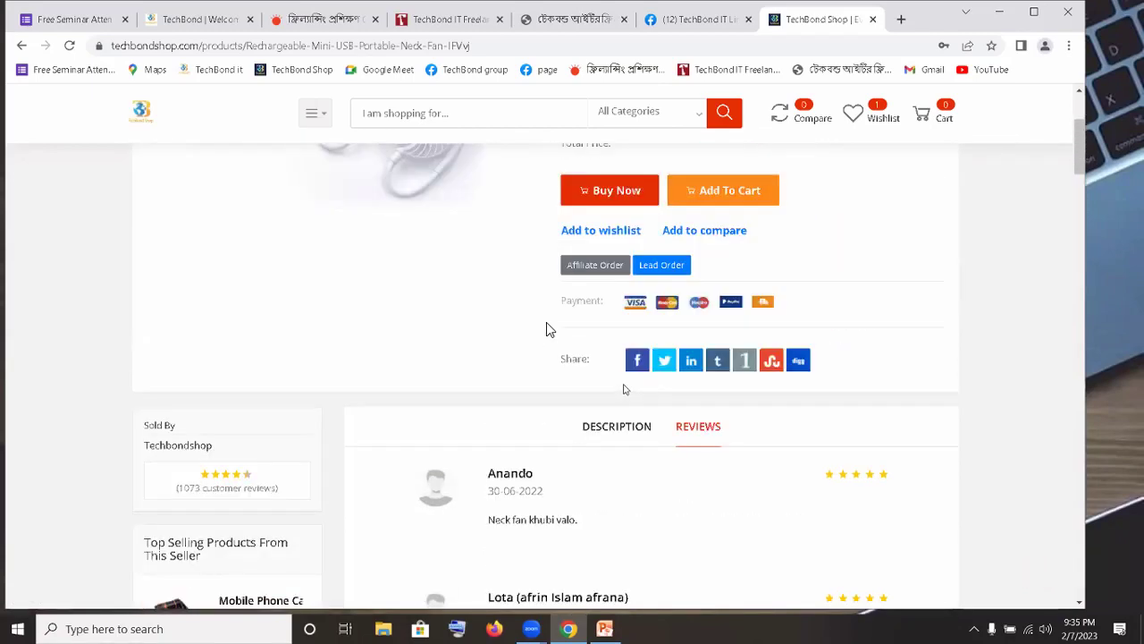
scroll(626, 390, "up", 3)
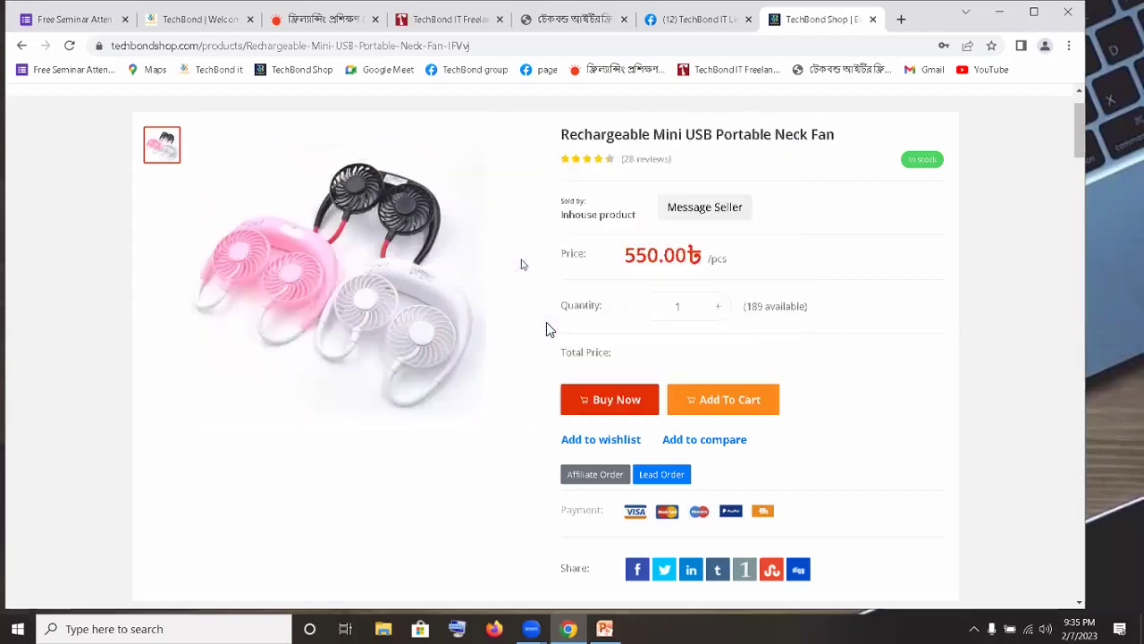
- Highlight the full web address of the neck fan's product page
left_click(161, 45)
left_click(166, 46)
key("ctrl+a")
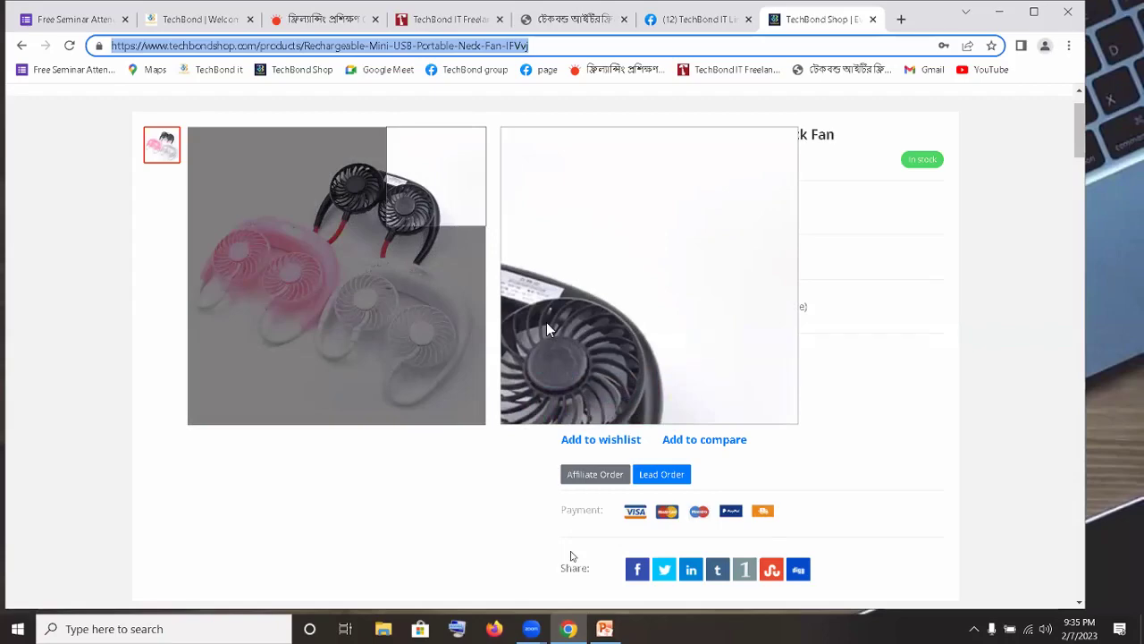
left_click(376, 187)
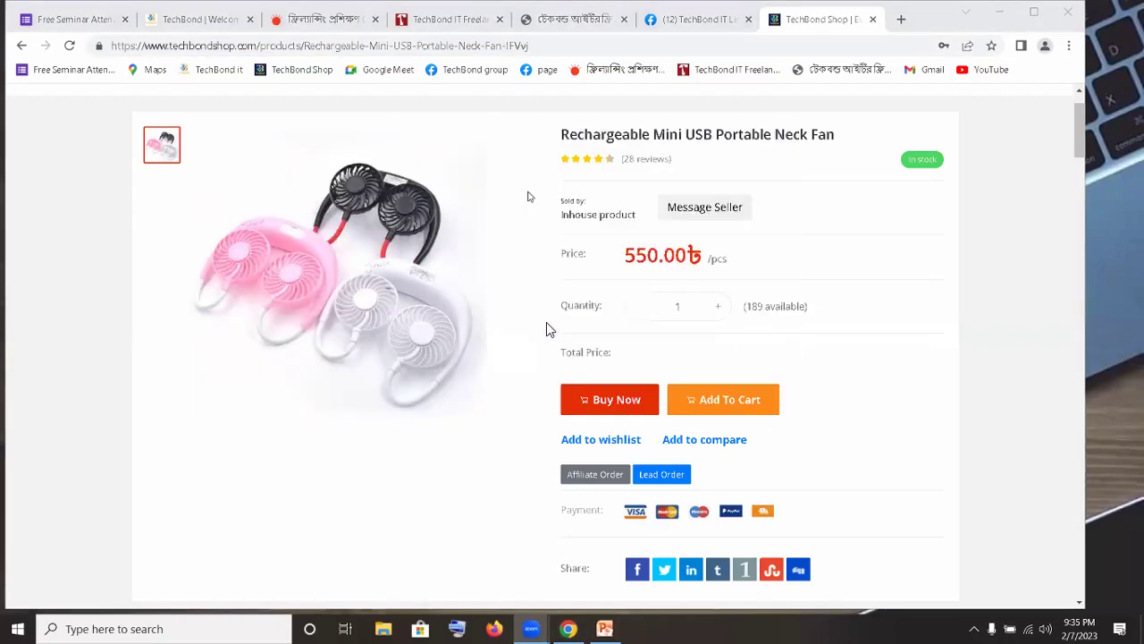
left_click(551, 46)
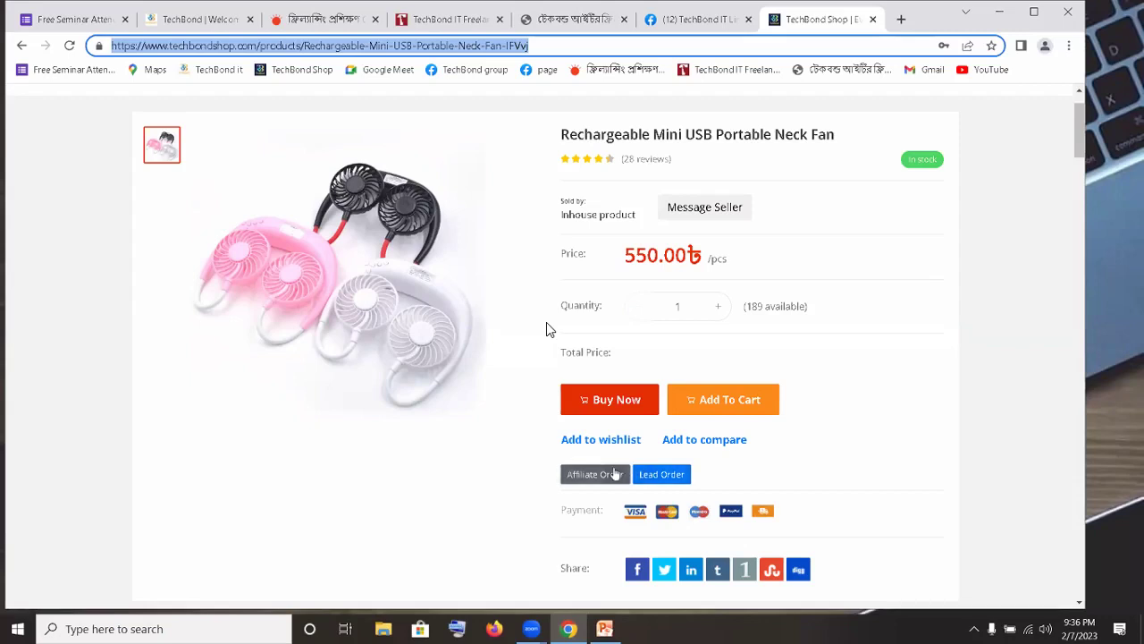
left_click(549, 329)
- Start an affiliate order for one neck fan and continue checkout with the saved shipping address and Home Delivery to the payment stage
left_click(615, 474)
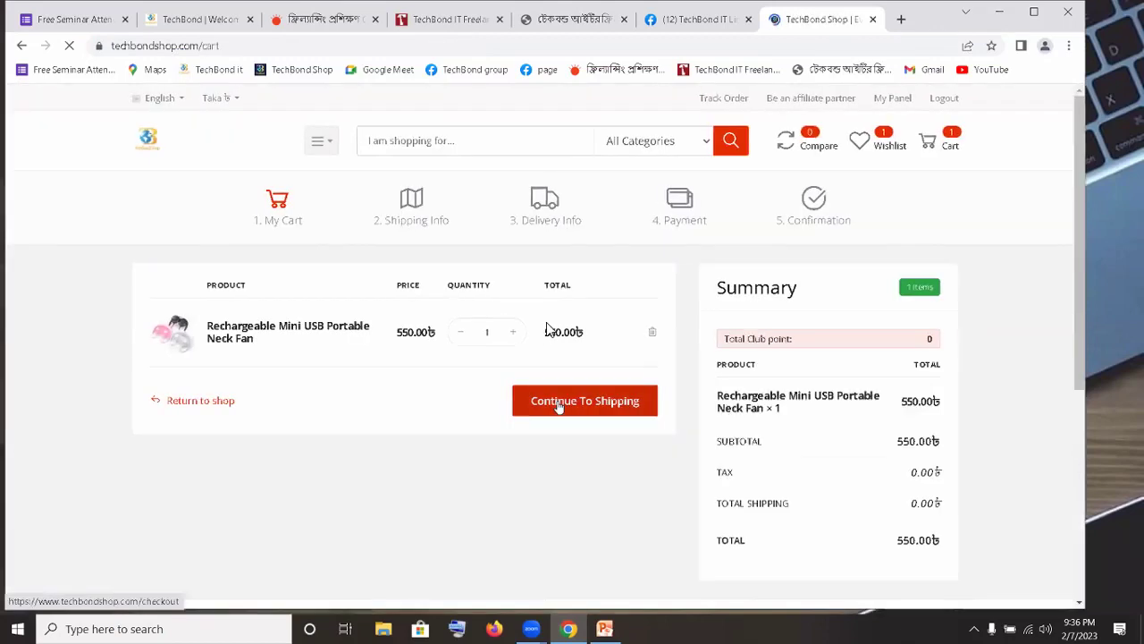
left_click(552, 409)
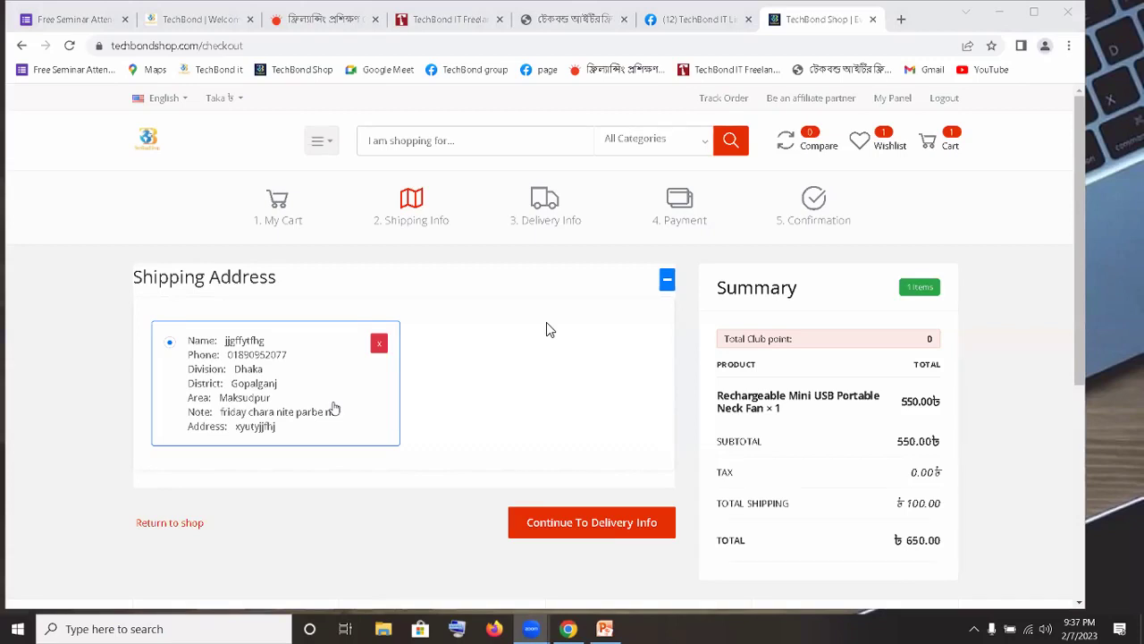
triple_click(253, 414)
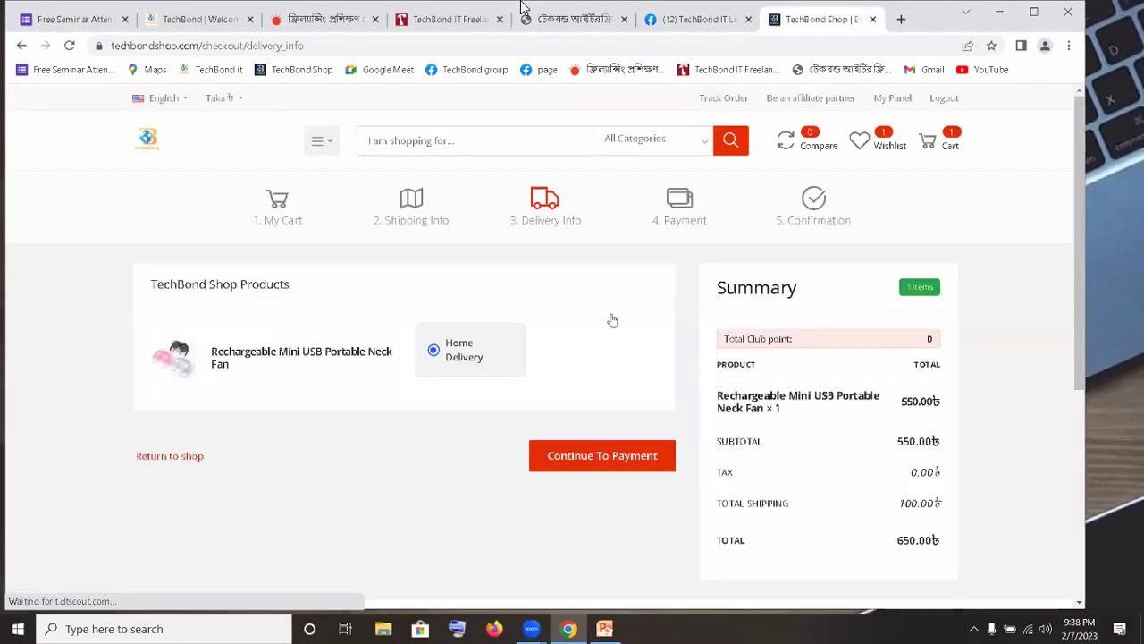
left_click(604, 456)
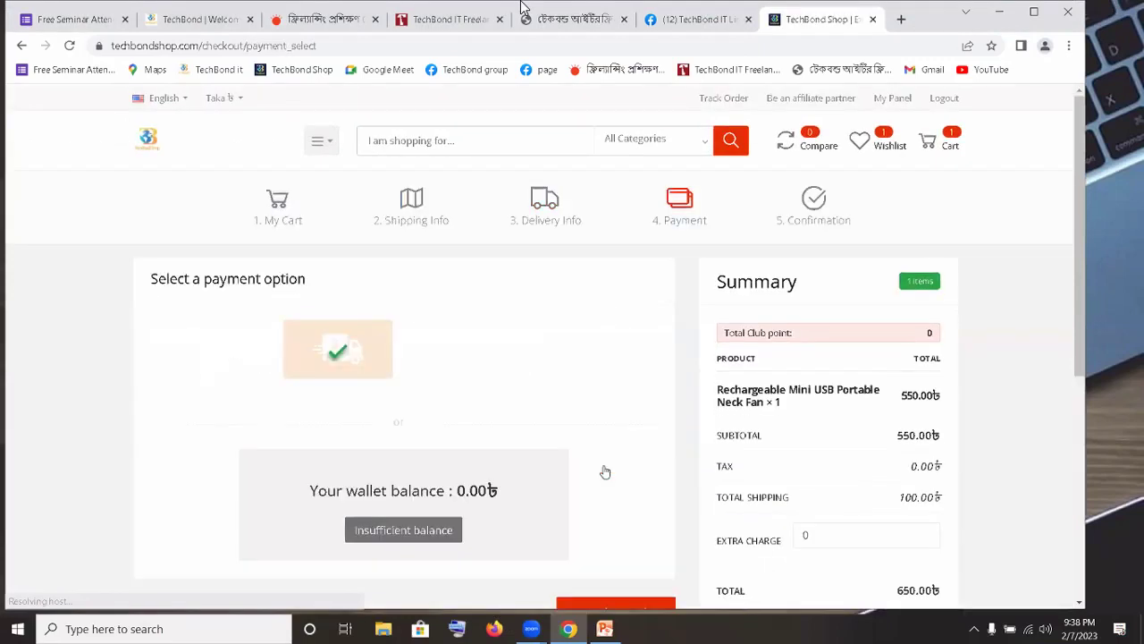
right_click(1113, 178)
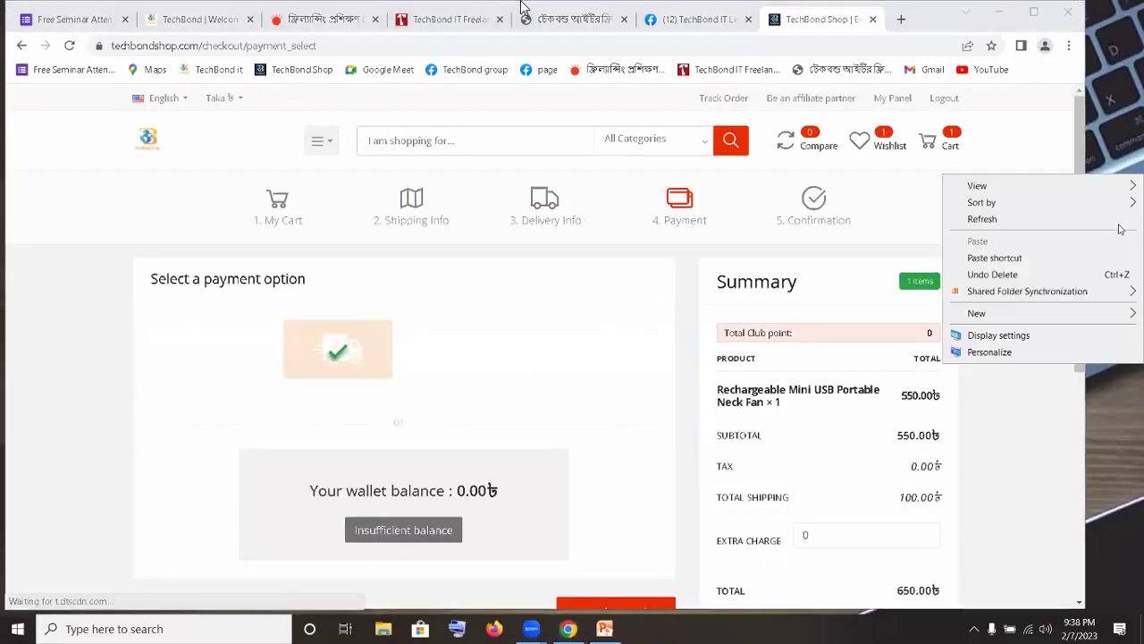
right_click(1122, 255)
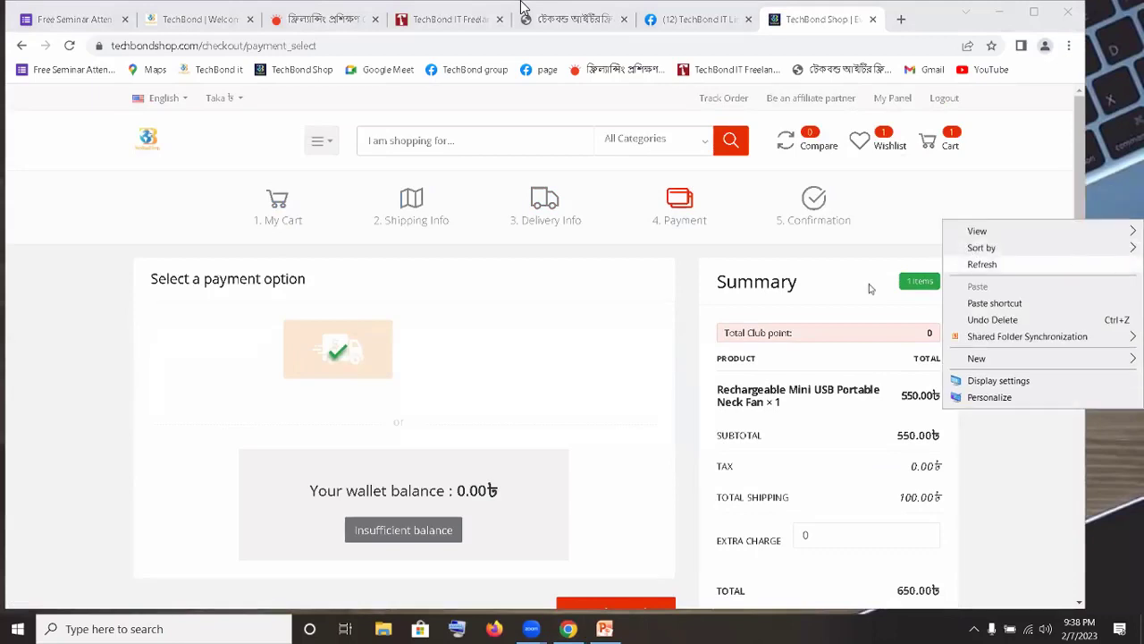
left_click(871, 287)
- Enter an extra charge of 50 in the order summary, replace it with 100, and highlight the new amount
scroll(875, 291, "down", 1)
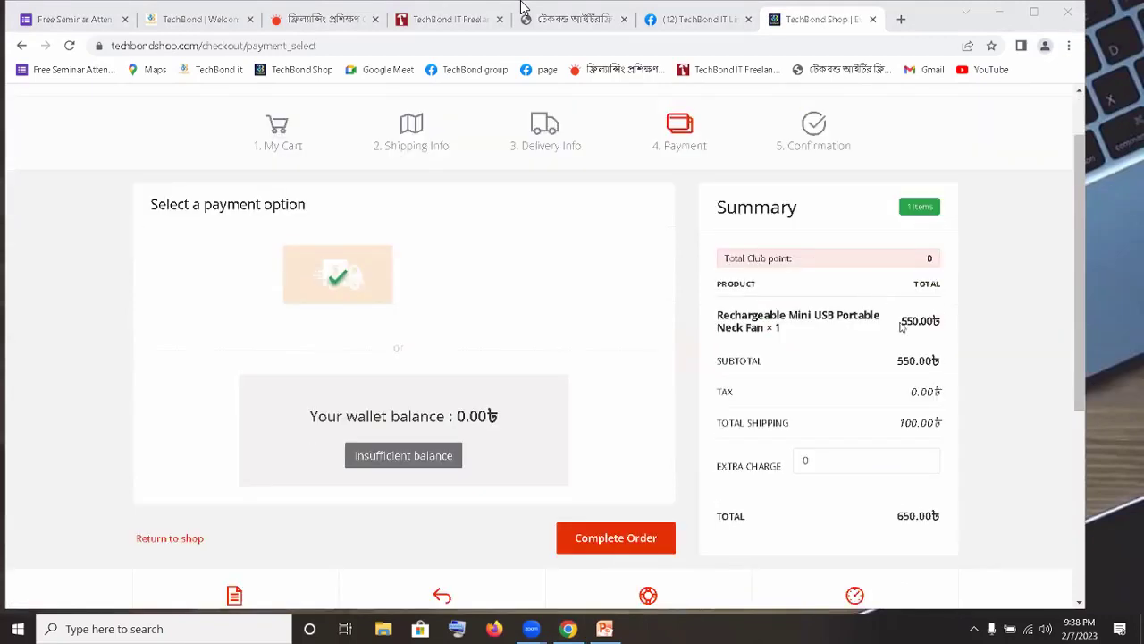
left_click(892, 460)
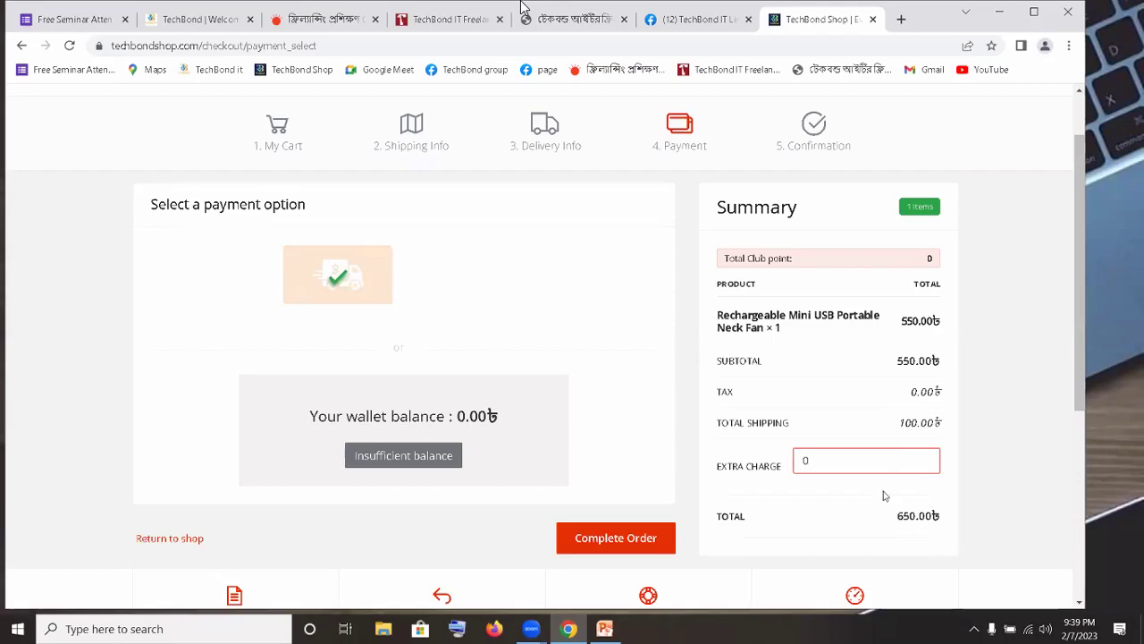
key("BackSpace")
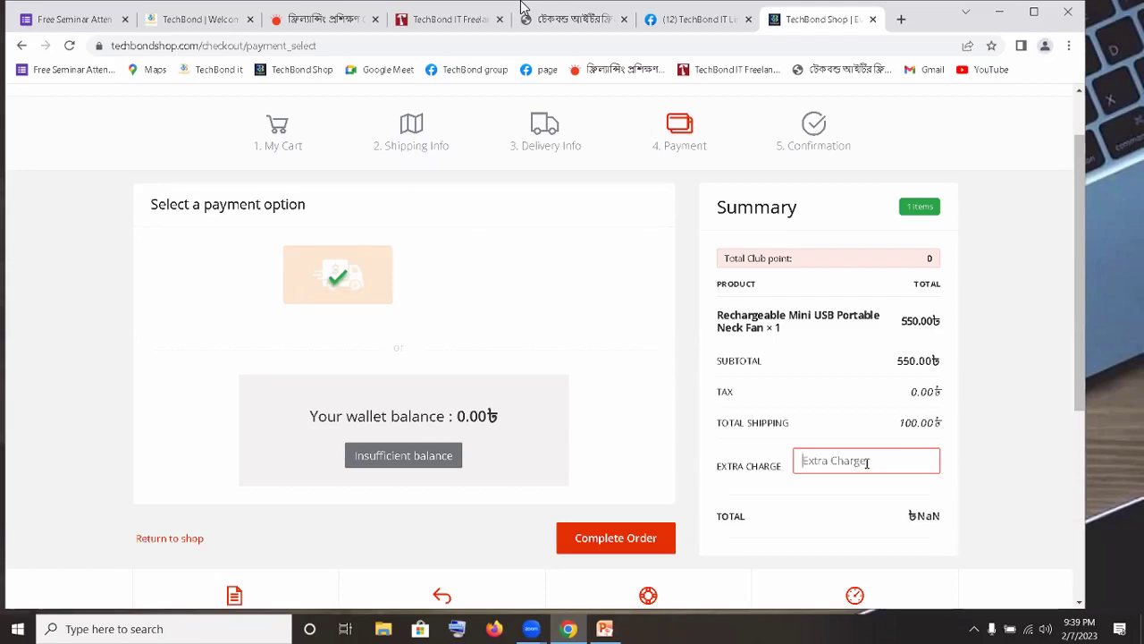
type("50")
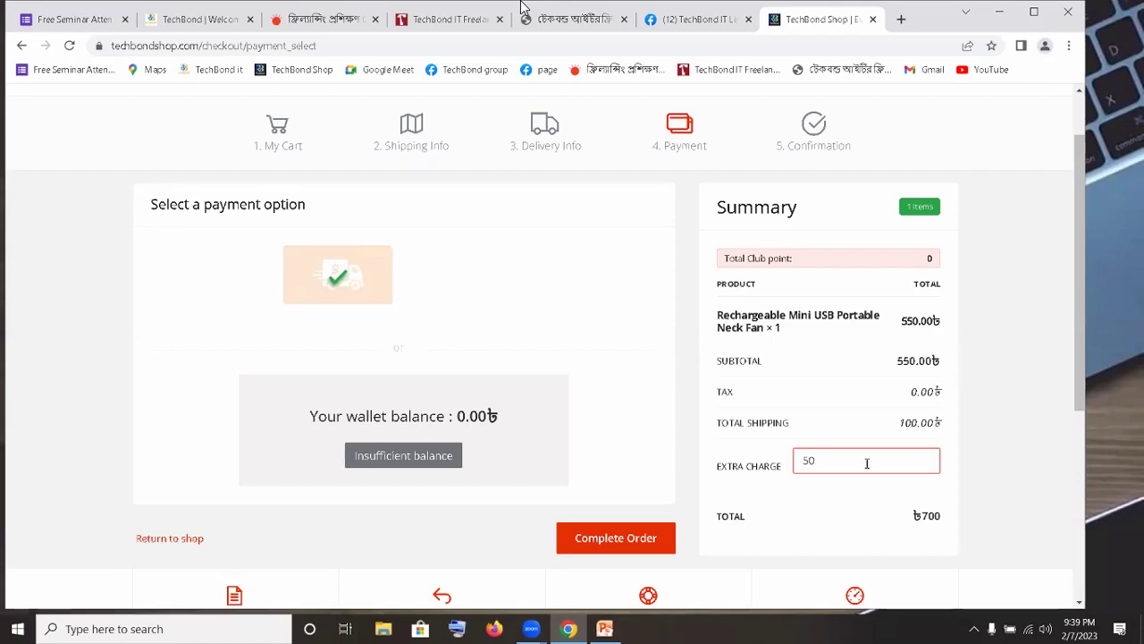
key("BackSpace")
key("BackSpace")
type("100")
double_click(823, 460)
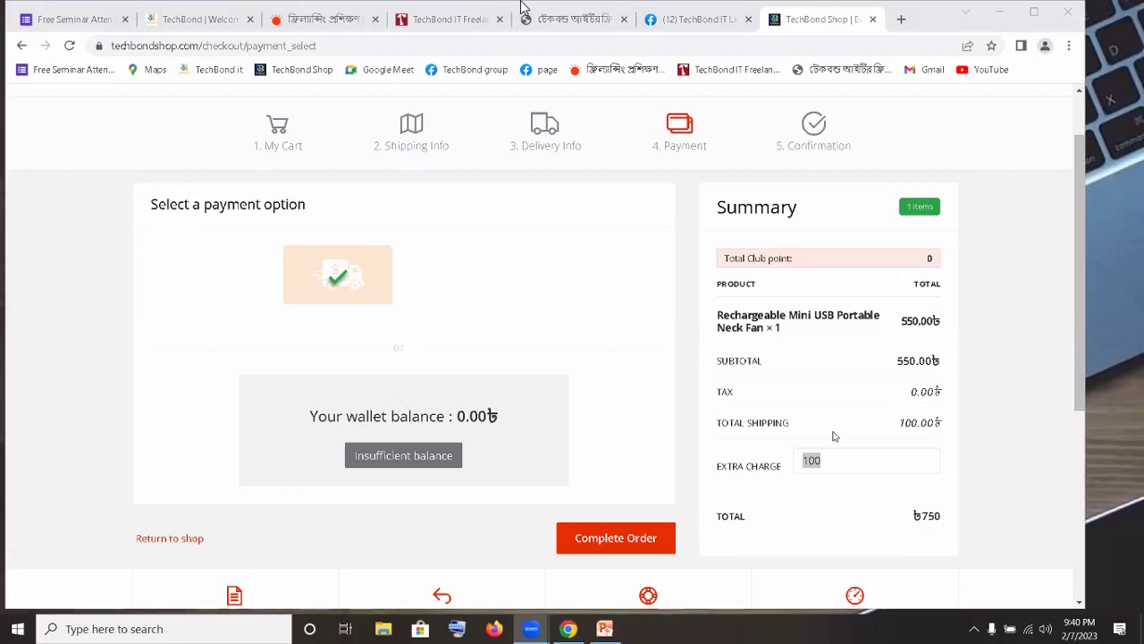
- Open the affiliate reports from the account dashboard and show the view details of the USB photocatalyst mosquito killer lamp
scroll(865, 308, "up", 2)
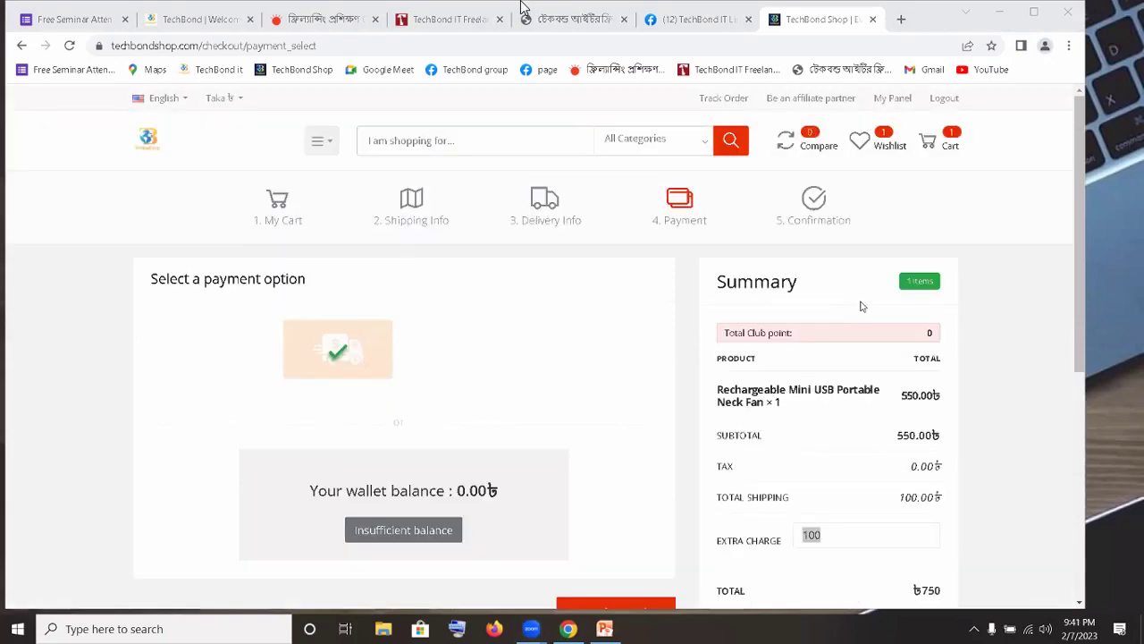
left_click(892, 100)
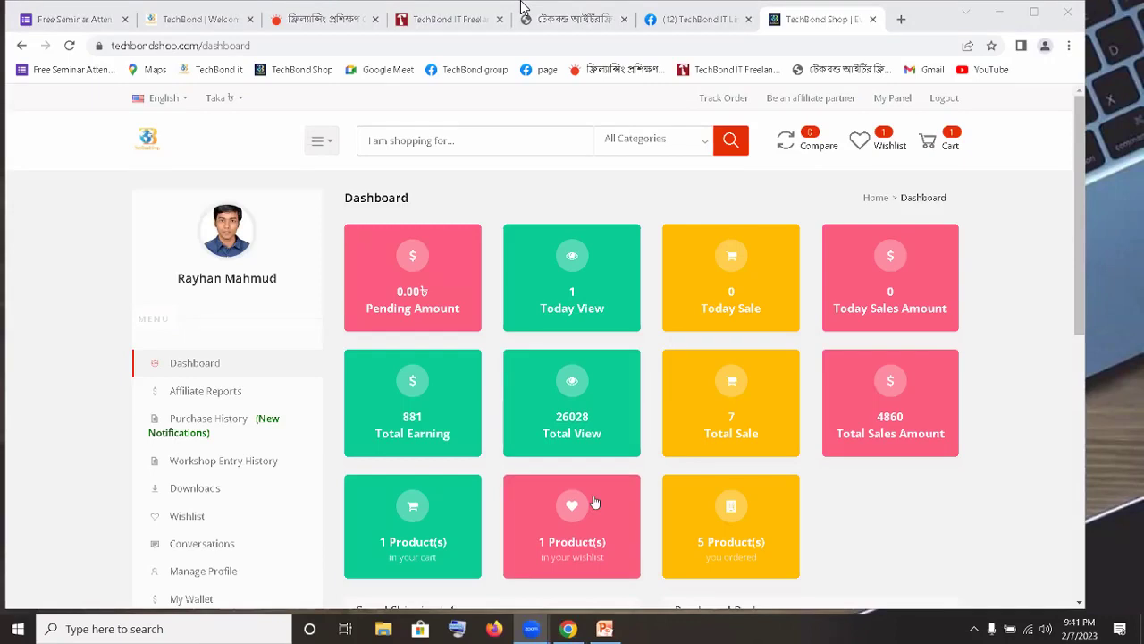
left_click(237, 393)
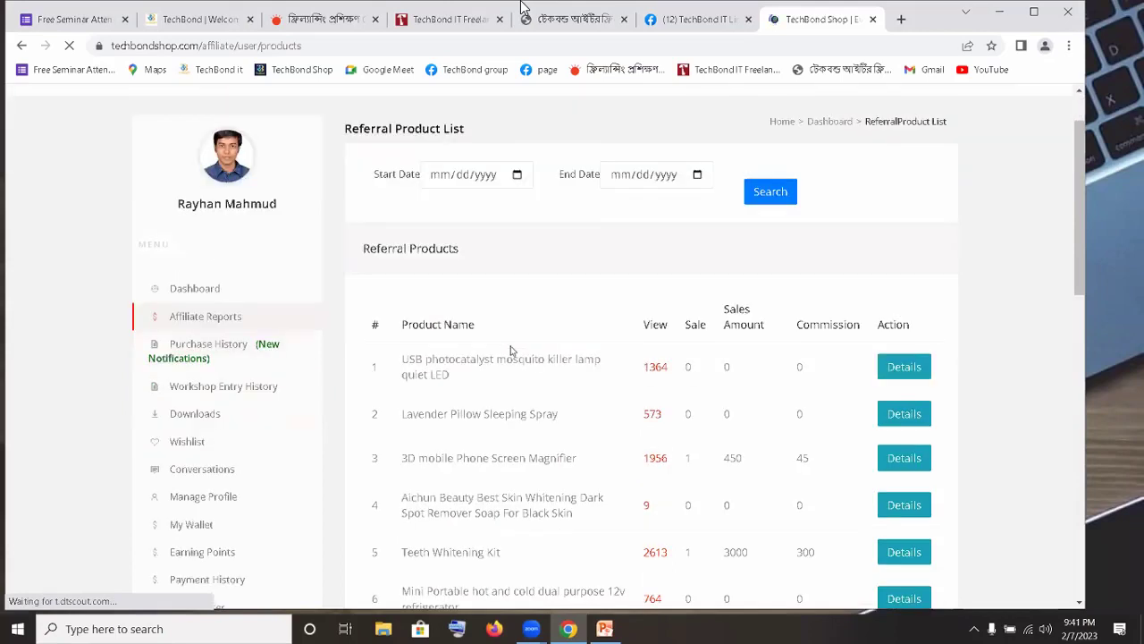
scroll(511, 350, "down", 1)
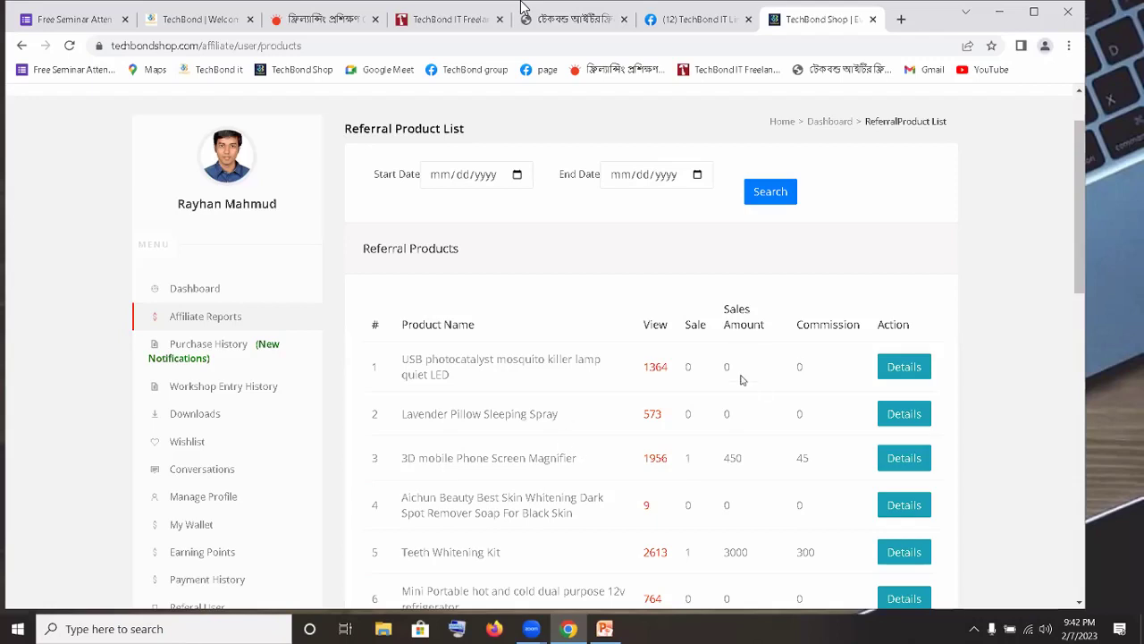
left_click(660, 369)
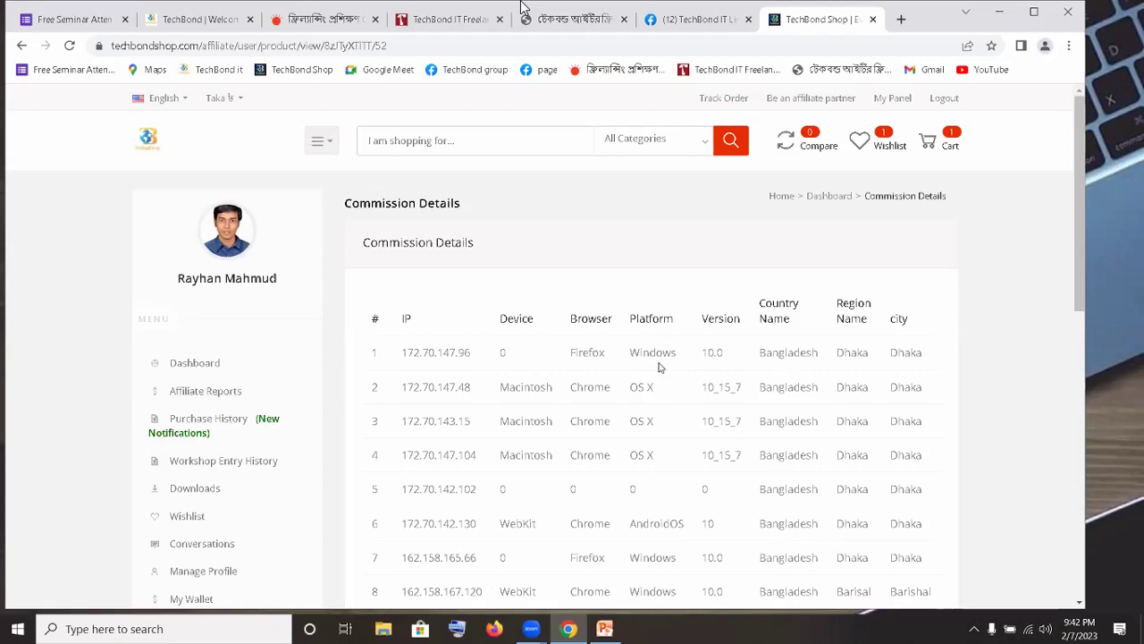
- Open the purchase history and review the order, delivery and payment status of the listed orders
mouse_move(533, 19)
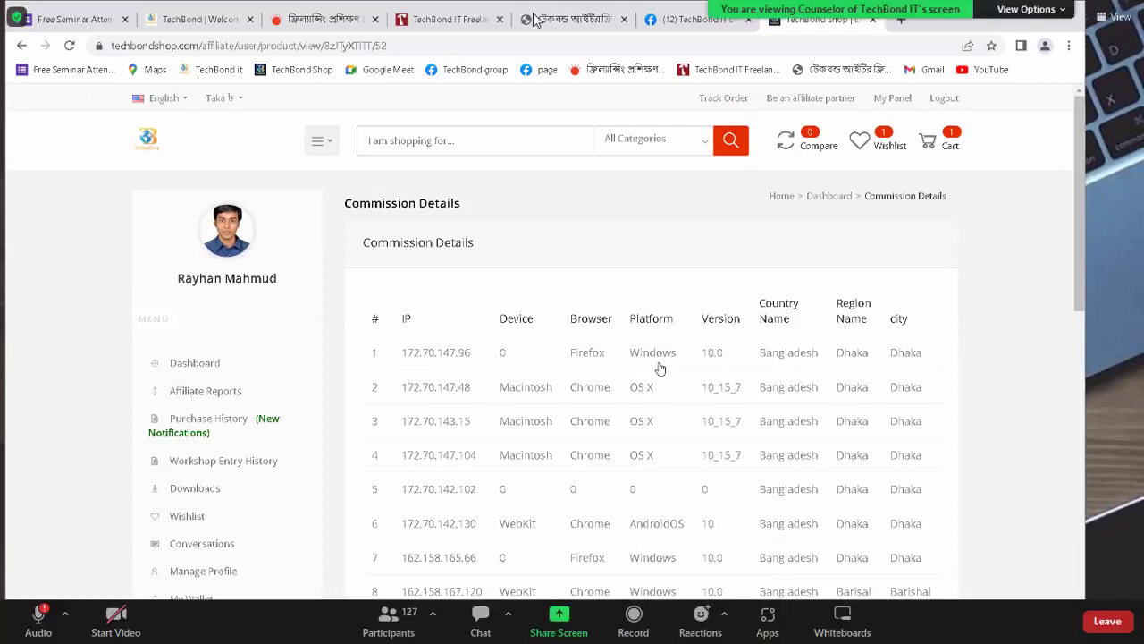
left_click(189, 441)
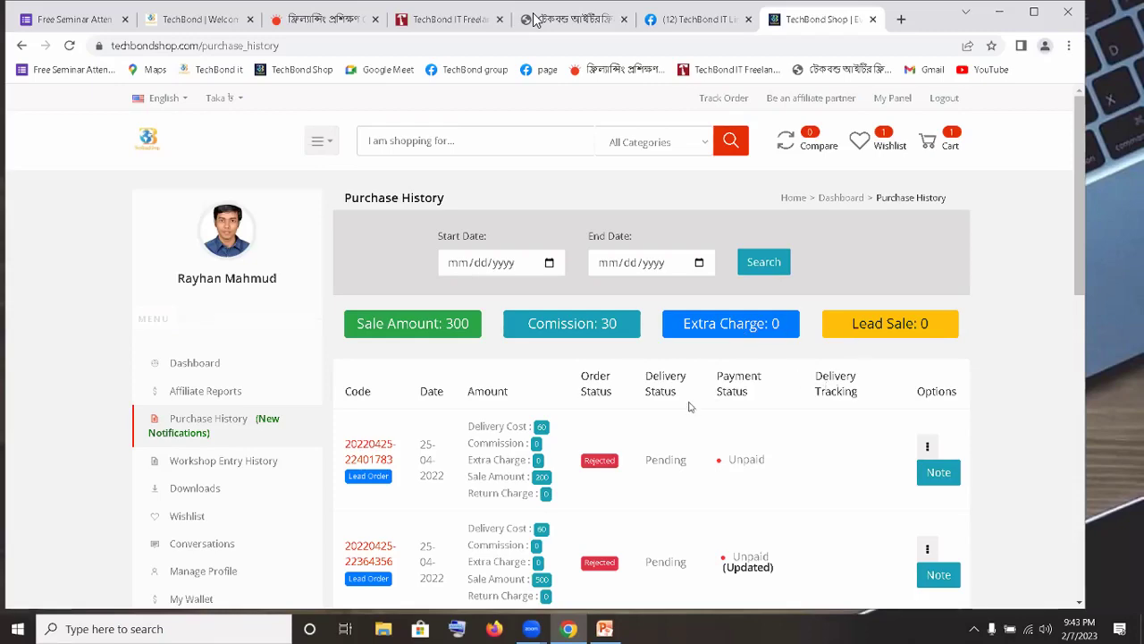
scroll(597, 422, "down", 2)
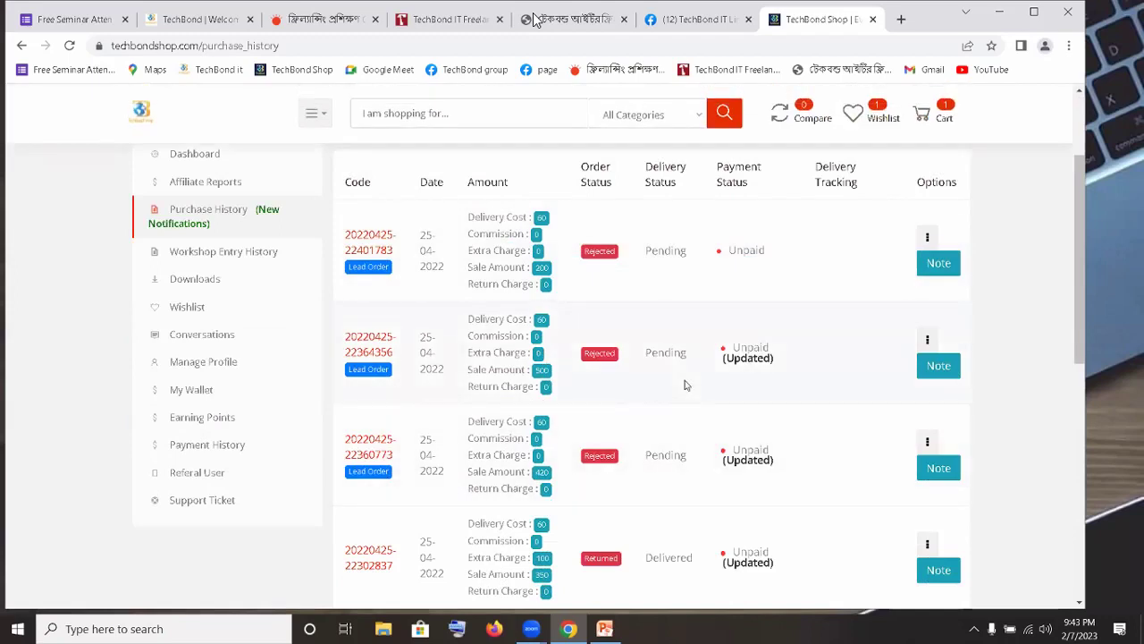
scroll(693, 445, "down", 1)
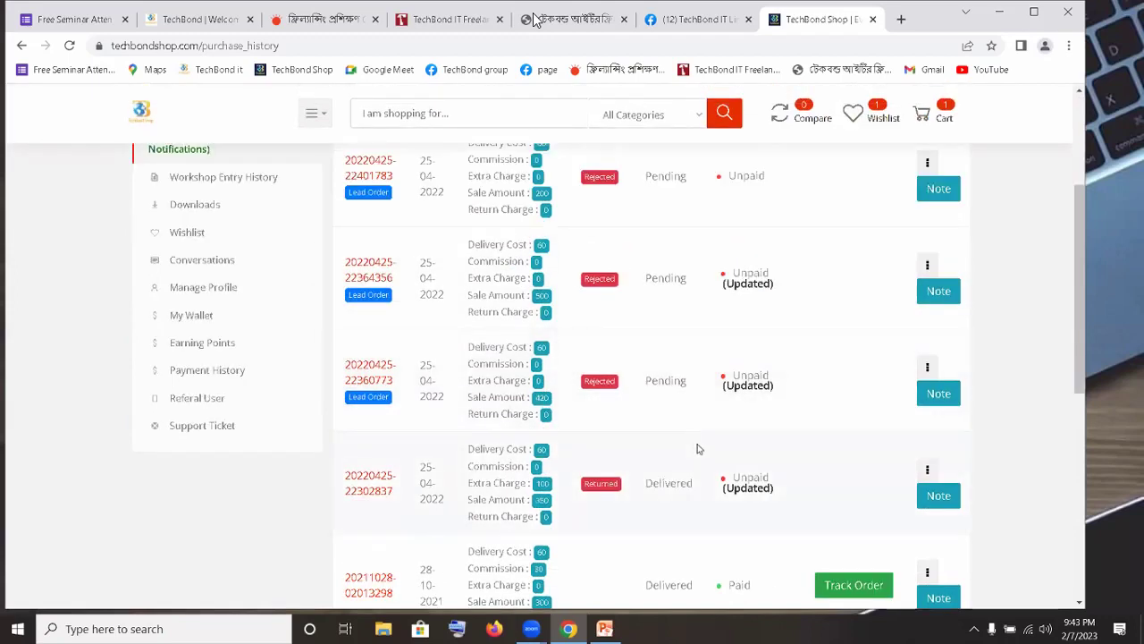
scroll(697, 447, "down", 1)
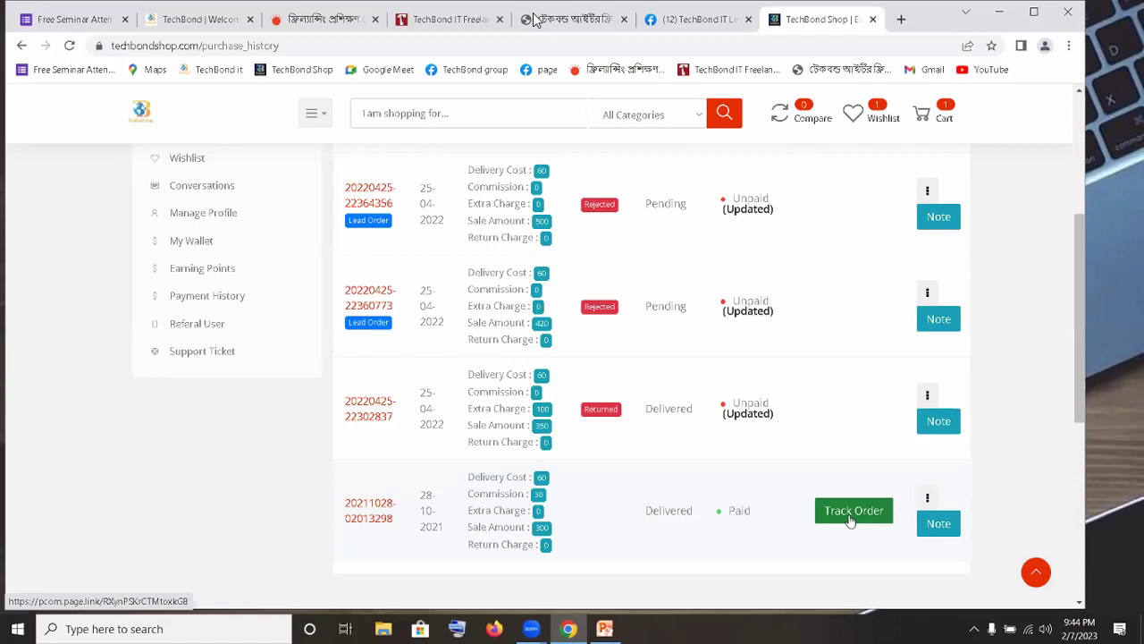
- Track the paid order's delivery, expand and read all its tracking updates, and return to the purchase history
left_click(832, 513)
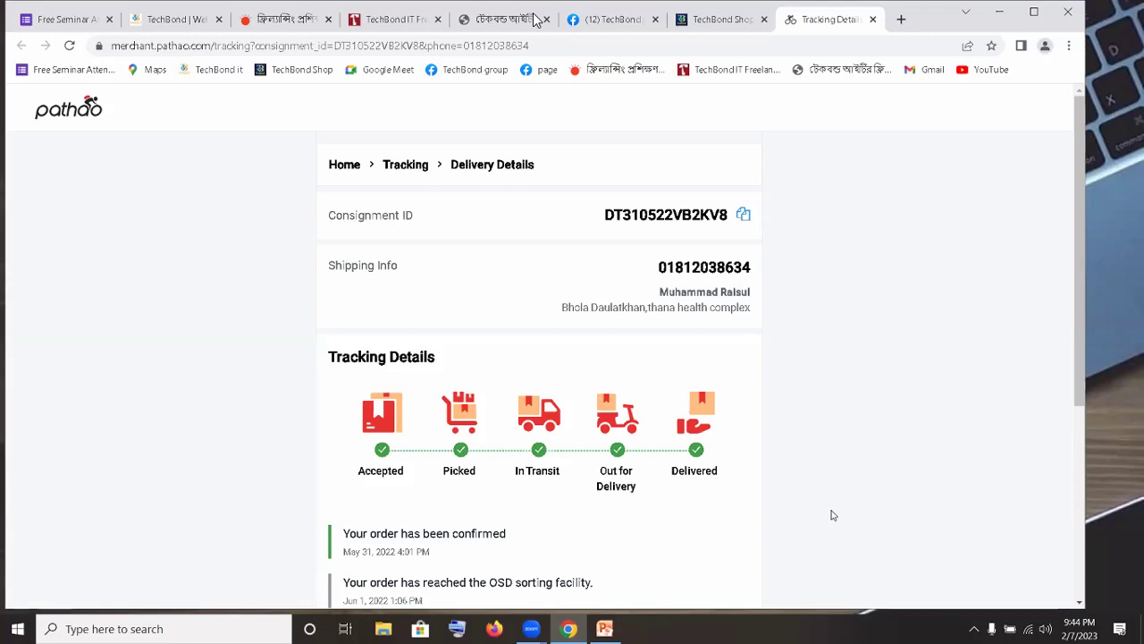
scroll(418, 456, "down", 2)
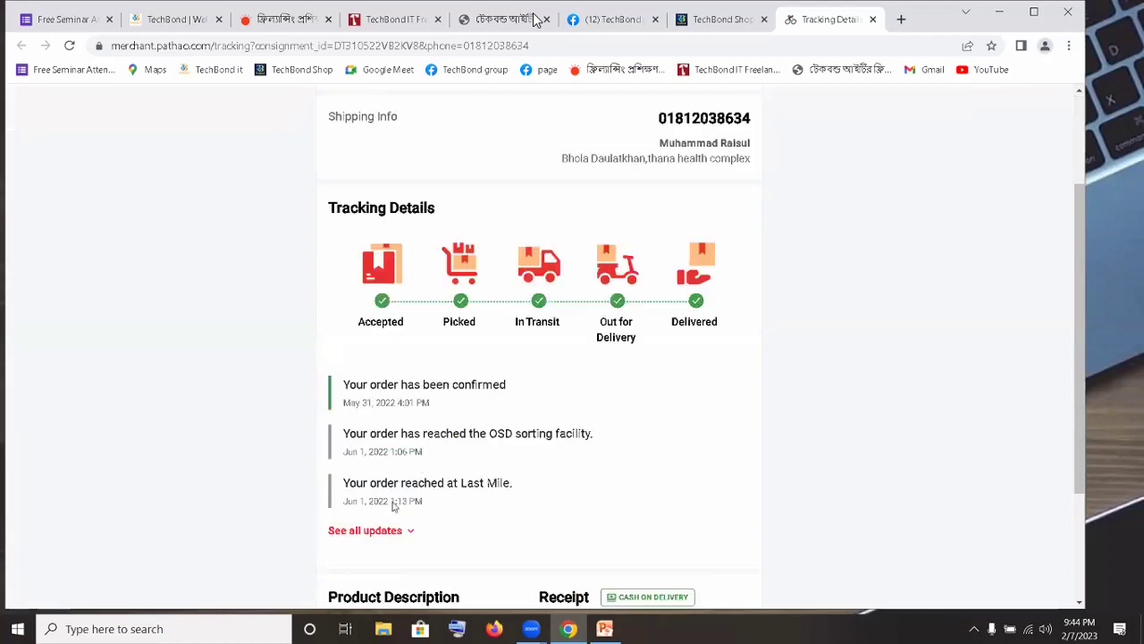
left_click(365, 530)
scroll(480, 443, "down", 2)
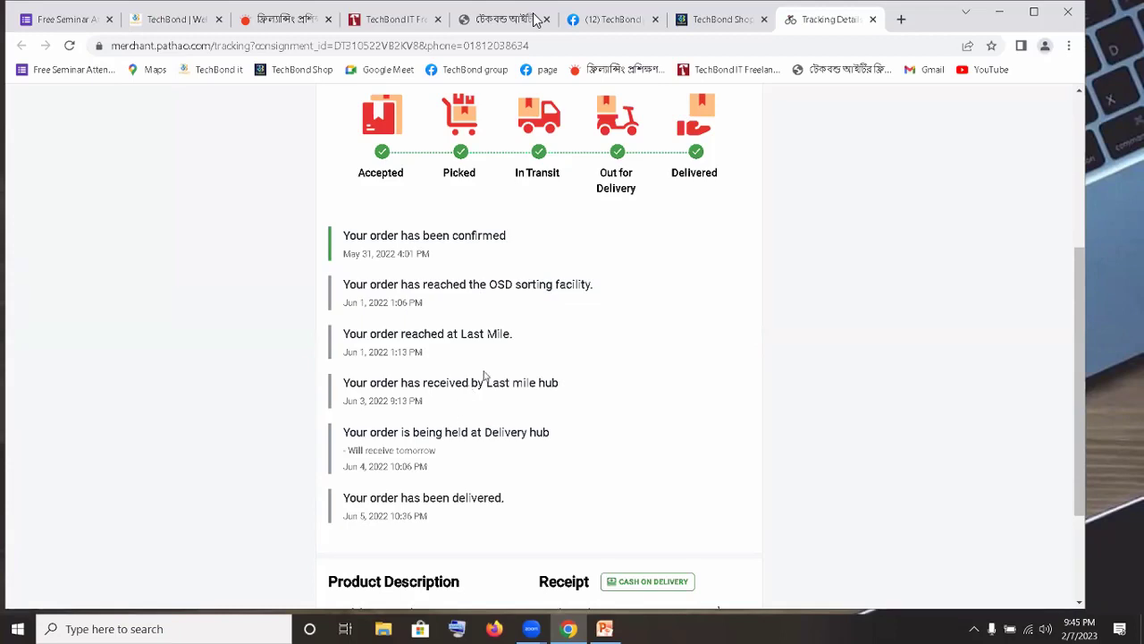
scroll(516, 360, "down", 1)
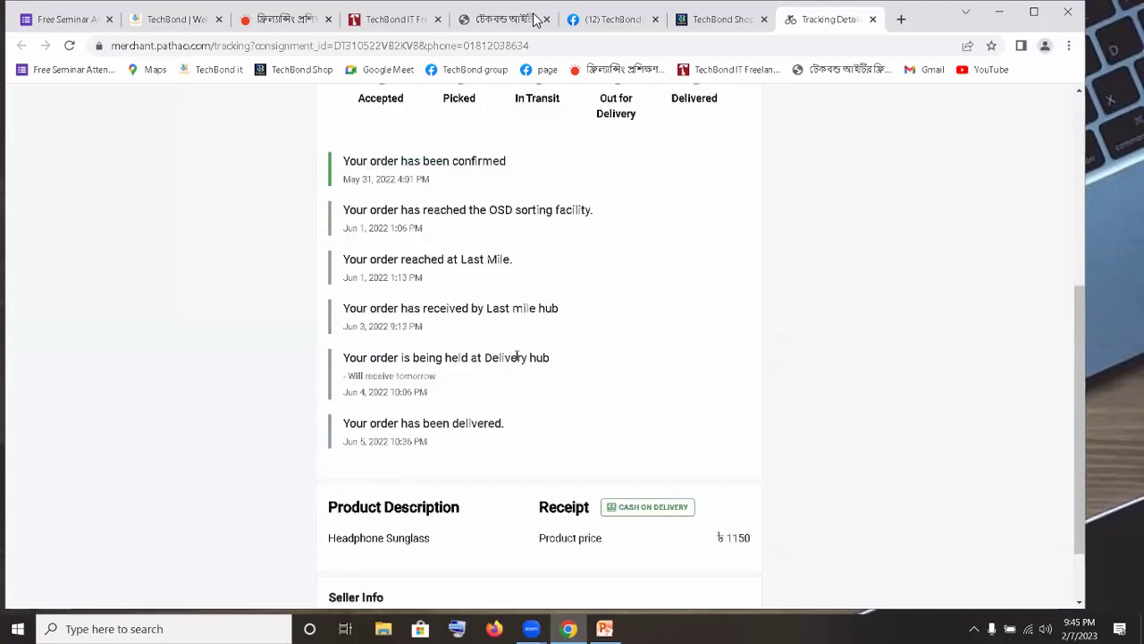
scroll(515, 359, "up", 1)
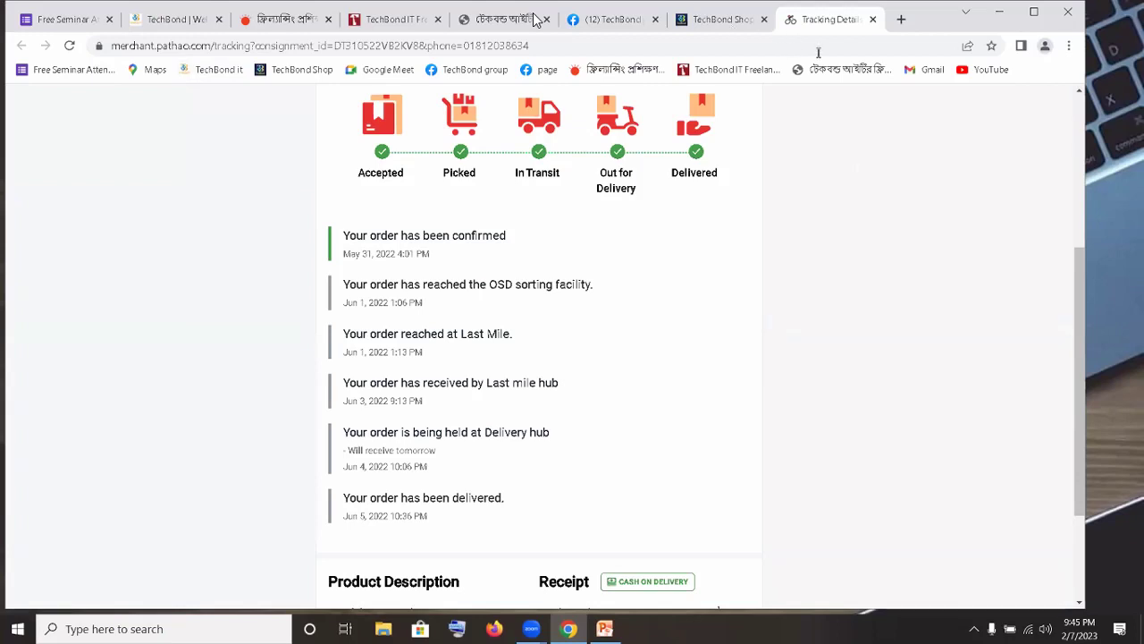
left_click(703, 18)
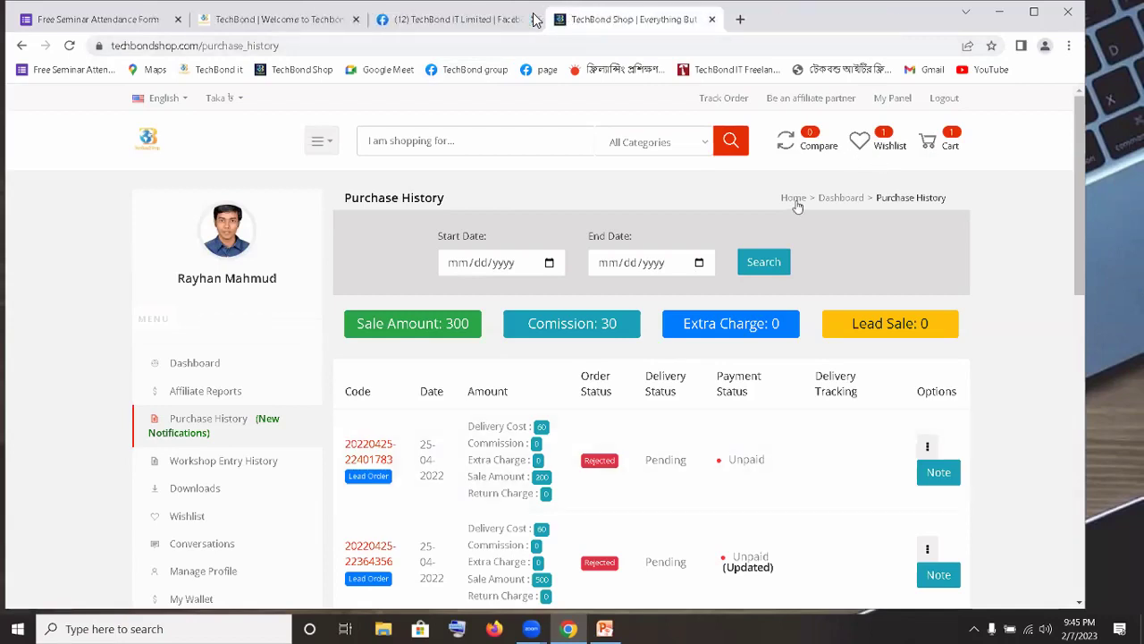
- Open the TechBond Shop home page from the bookmarks
right_click(1098, 136)
key("Escape")
left_click(299, 76)
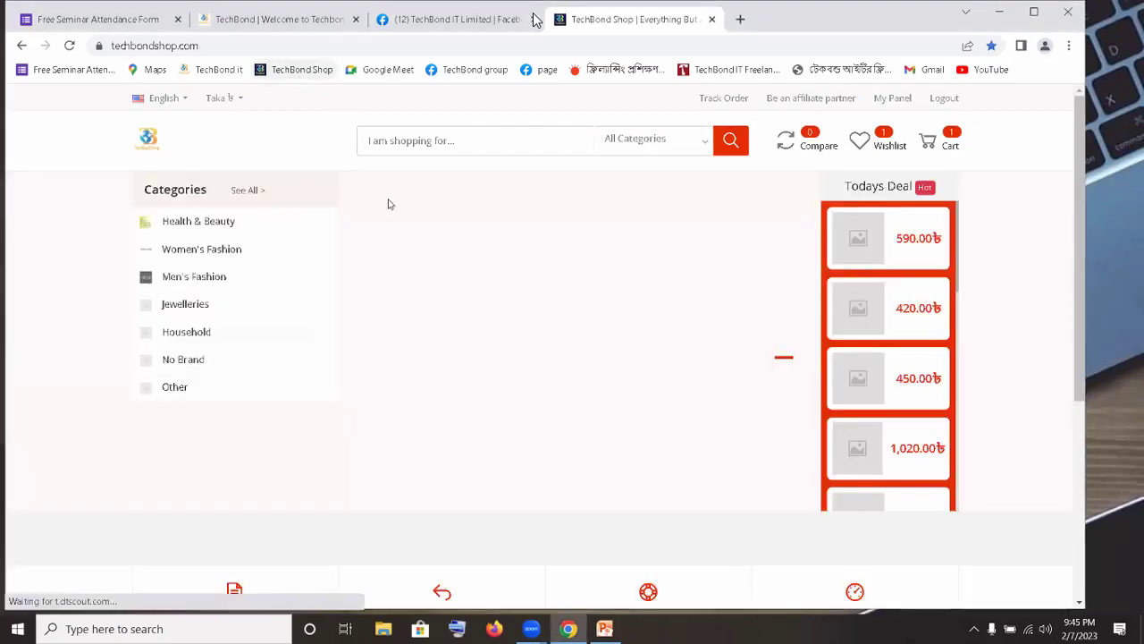
right_click(299, 76)
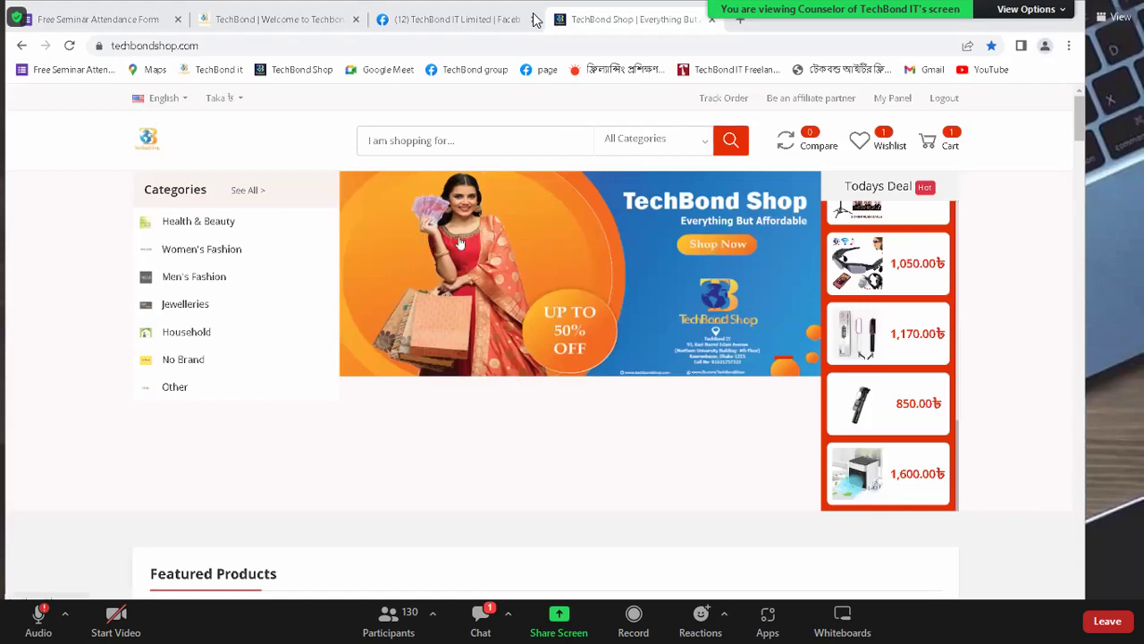
- Switch to the TechBond IT website and show its home page
left_click(286, 25)
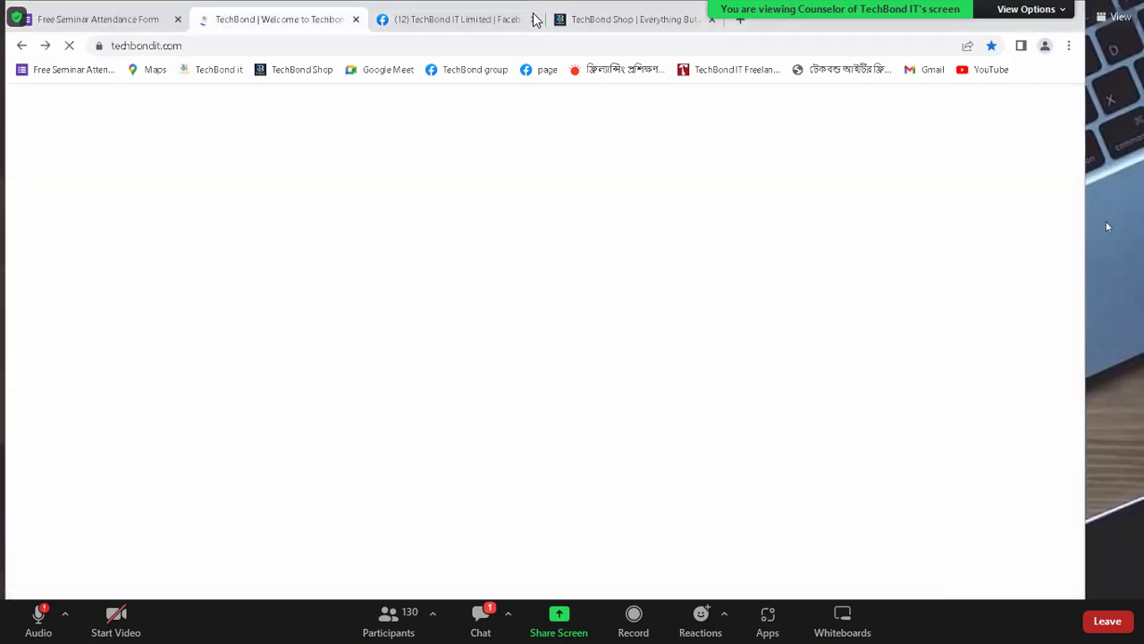
right_click(1099, 181)
left_click(733, 192)
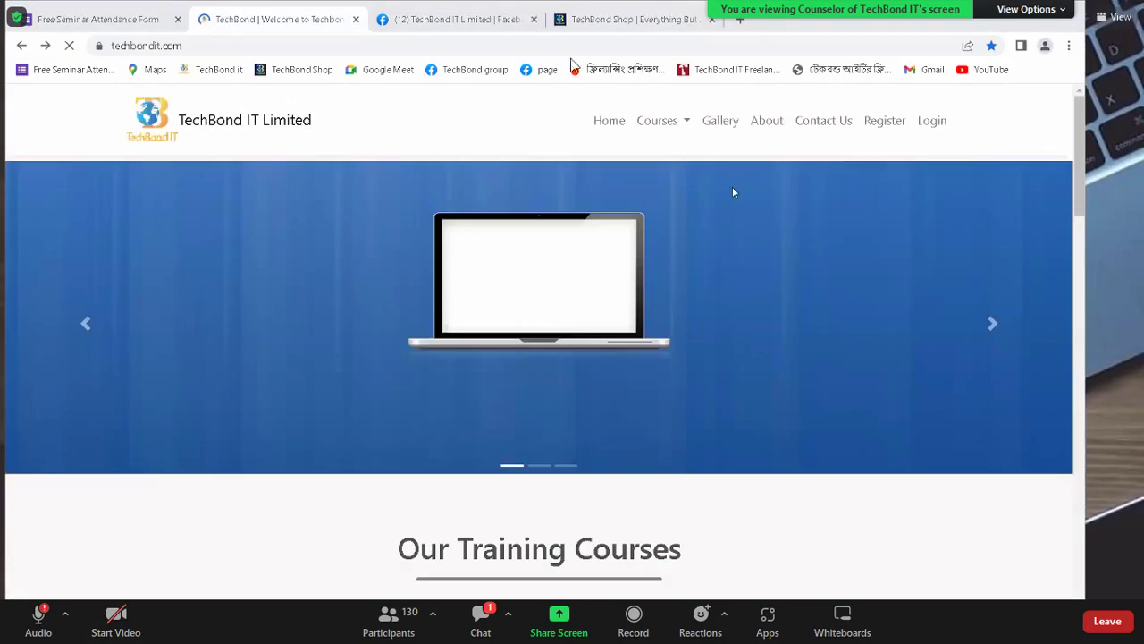
- Leave the Zoom full-screen view, open the techbondshop.com link from the meeting chat, and return the meeting to full screen
key("Escape")
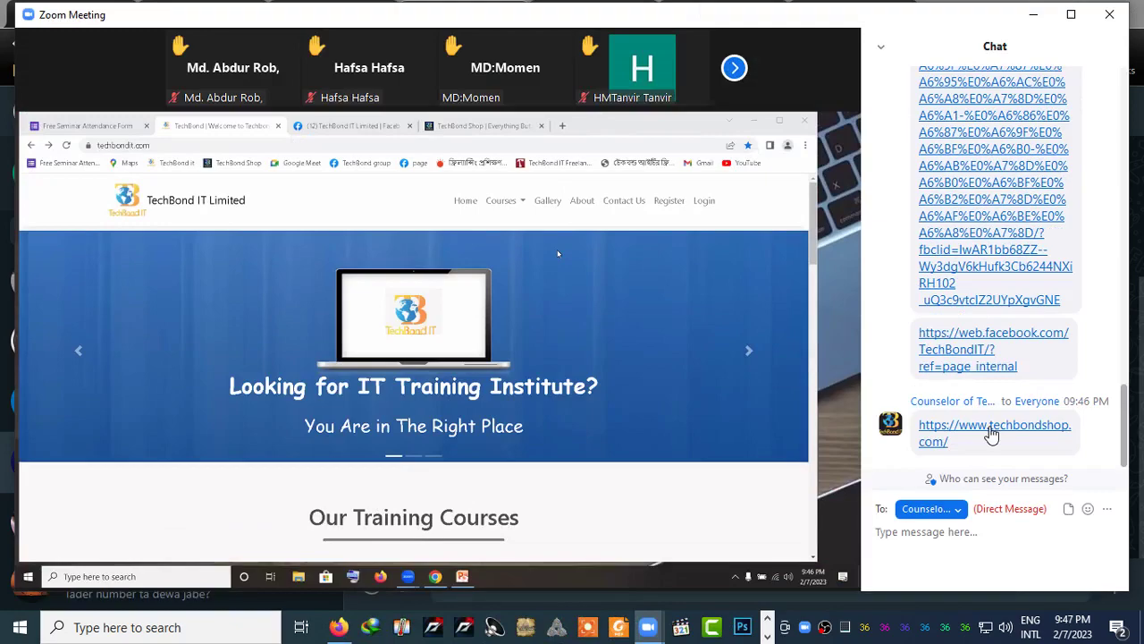
left_click(990, 433)
left_click(1047, 17)
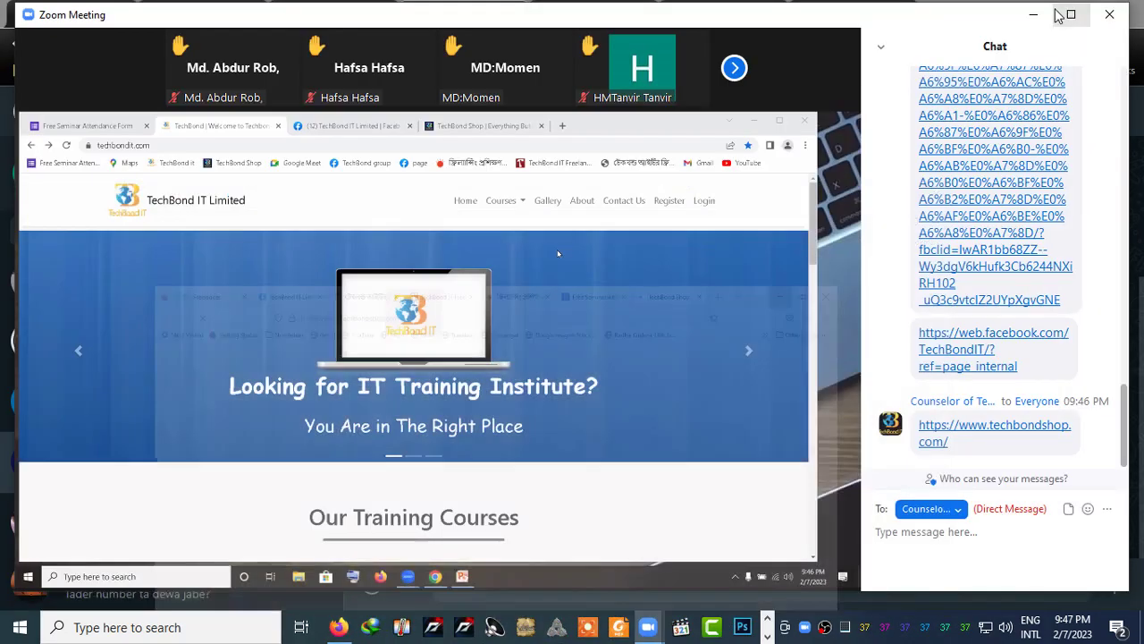
left_click(833, 45)
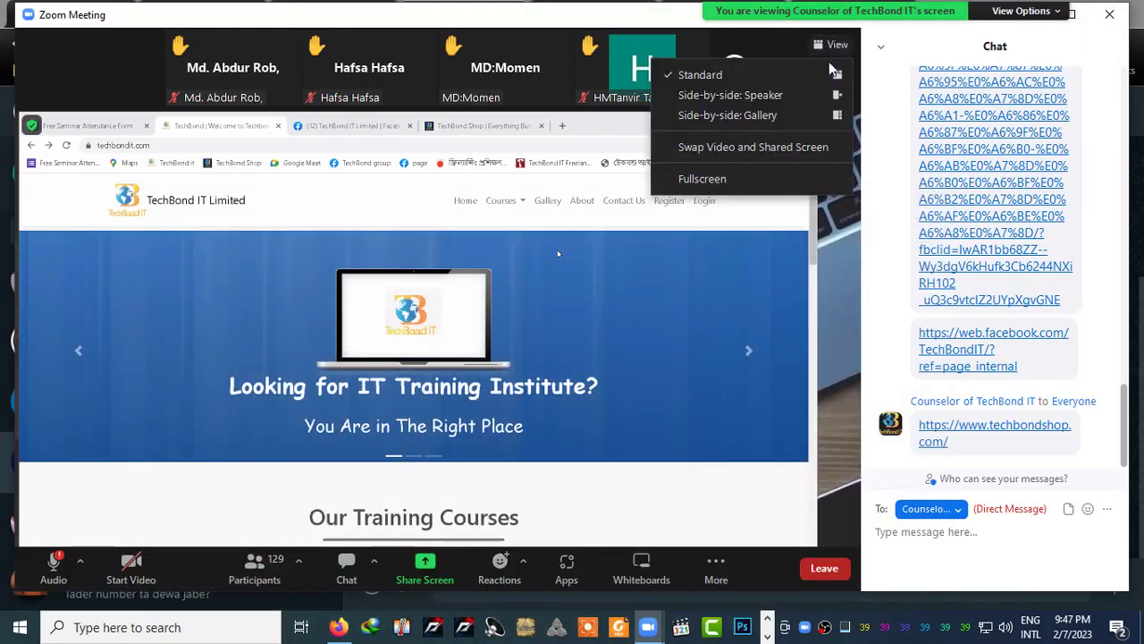
left_click(740, 179)
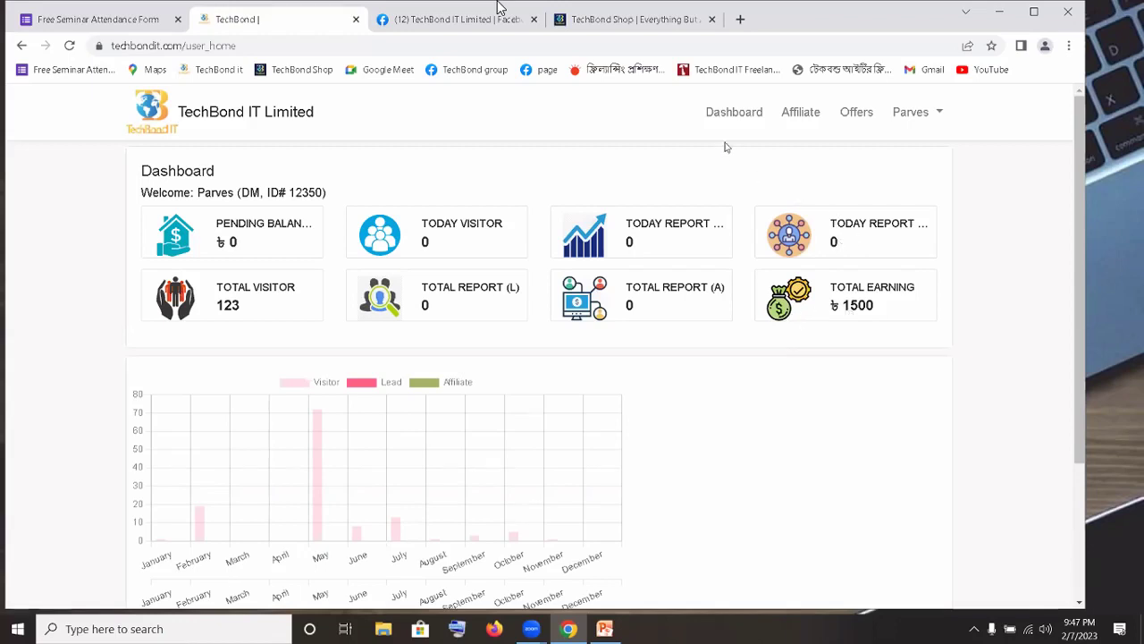
- Open the account's Salary Request form and go through its Affiliate, Total Lead, Lead Response and Salary Amount fields
left_click(908, 121)
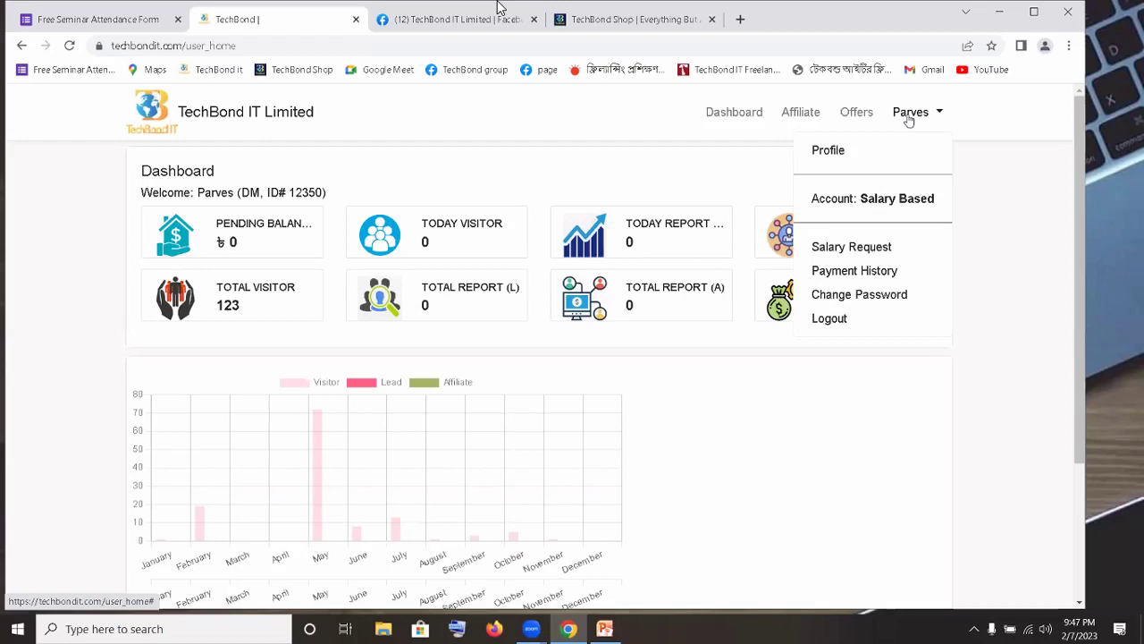
left_click(917, 249)
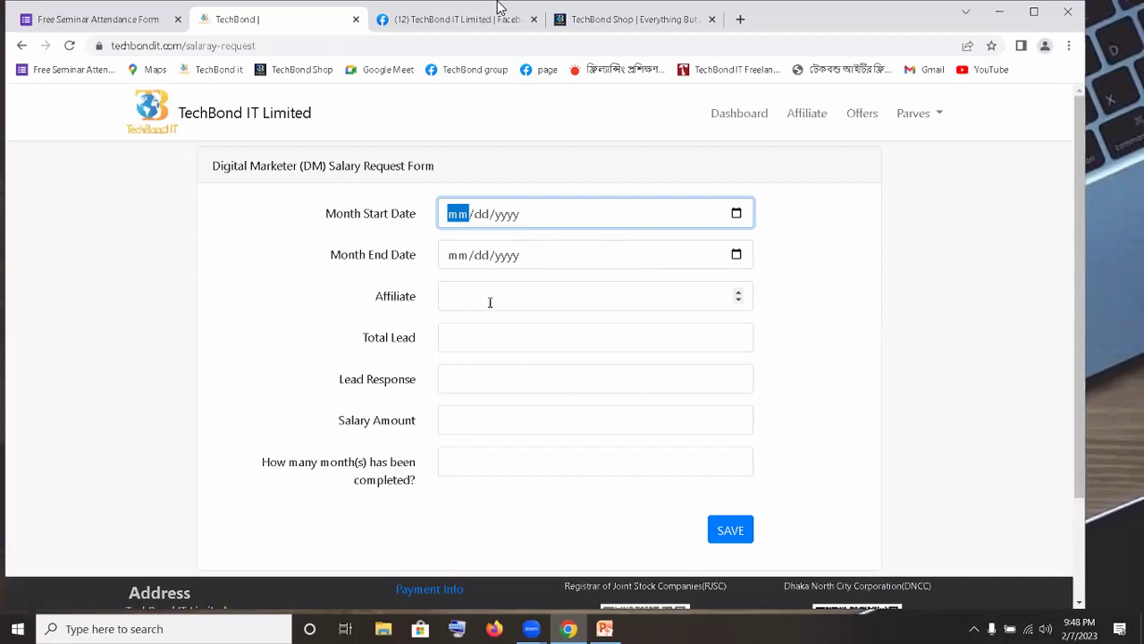
left_click(490, 302)
left_click(491, 337)
left_click(491, 376)
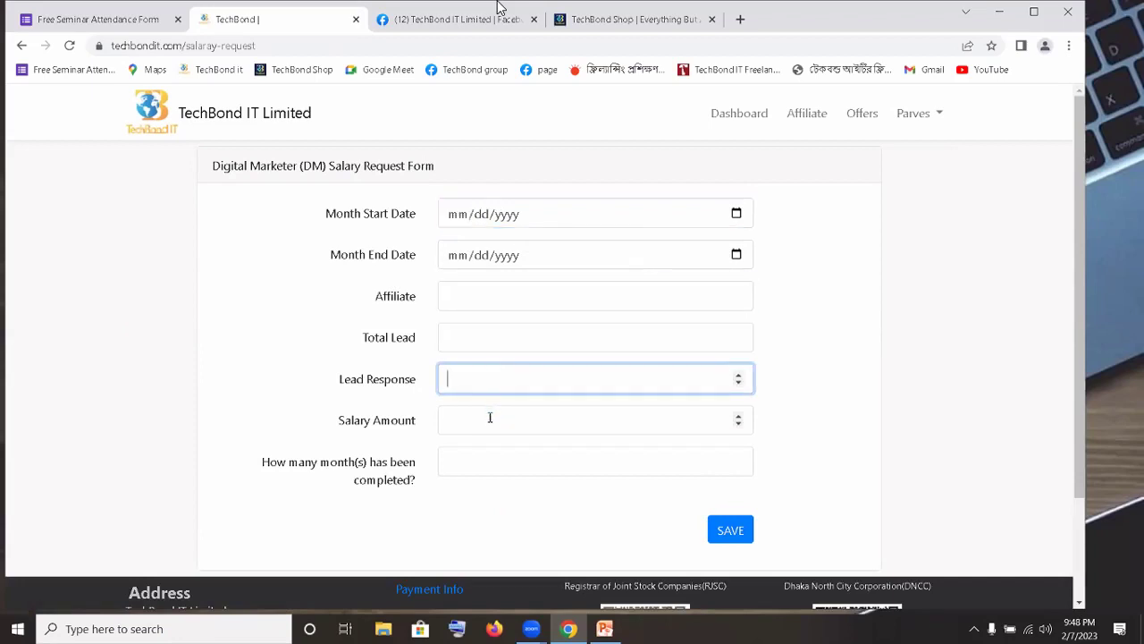
left_click(490, 417)
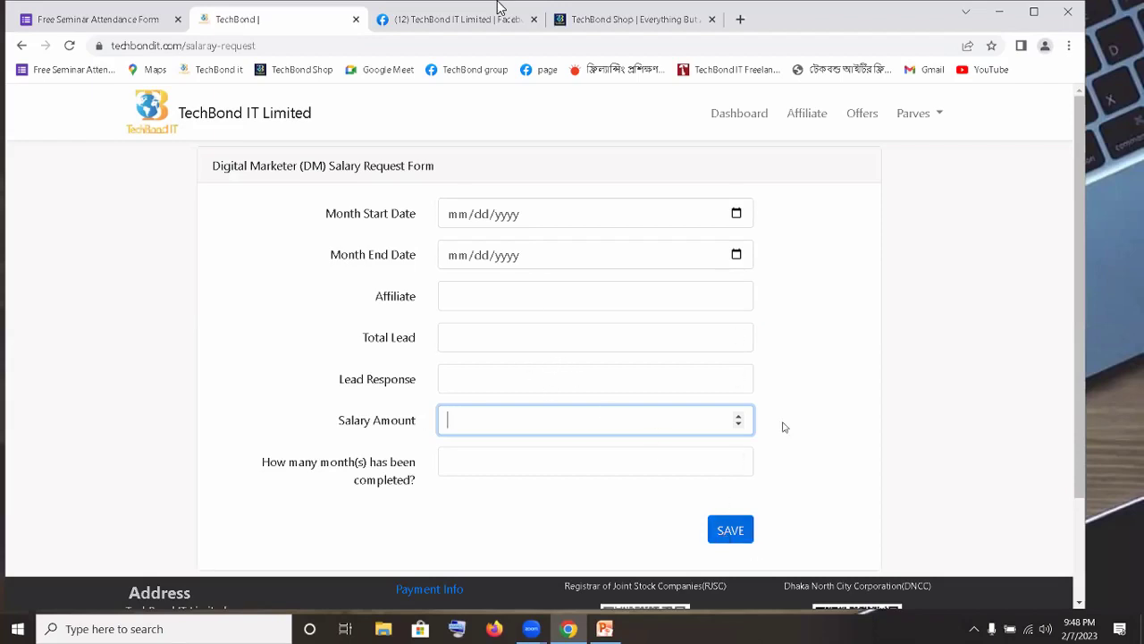
- Return to the TechBond IT dashboard, log out of the account, and switch to the TechBond IT Limited Facebook group
left_click(21, 45)
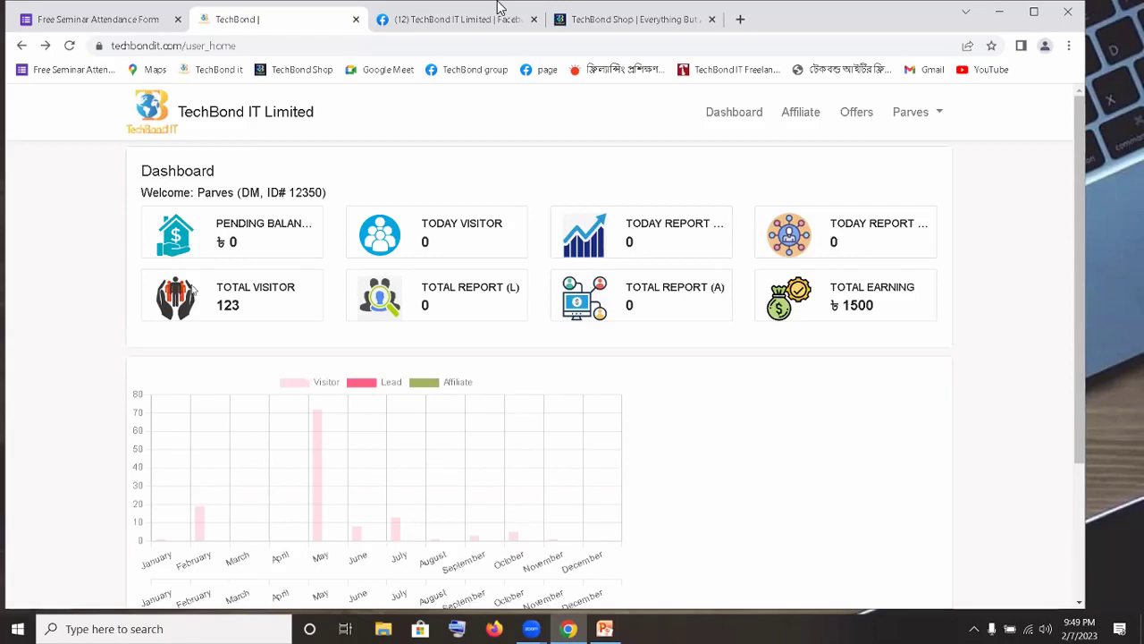
left_click(921, 113)
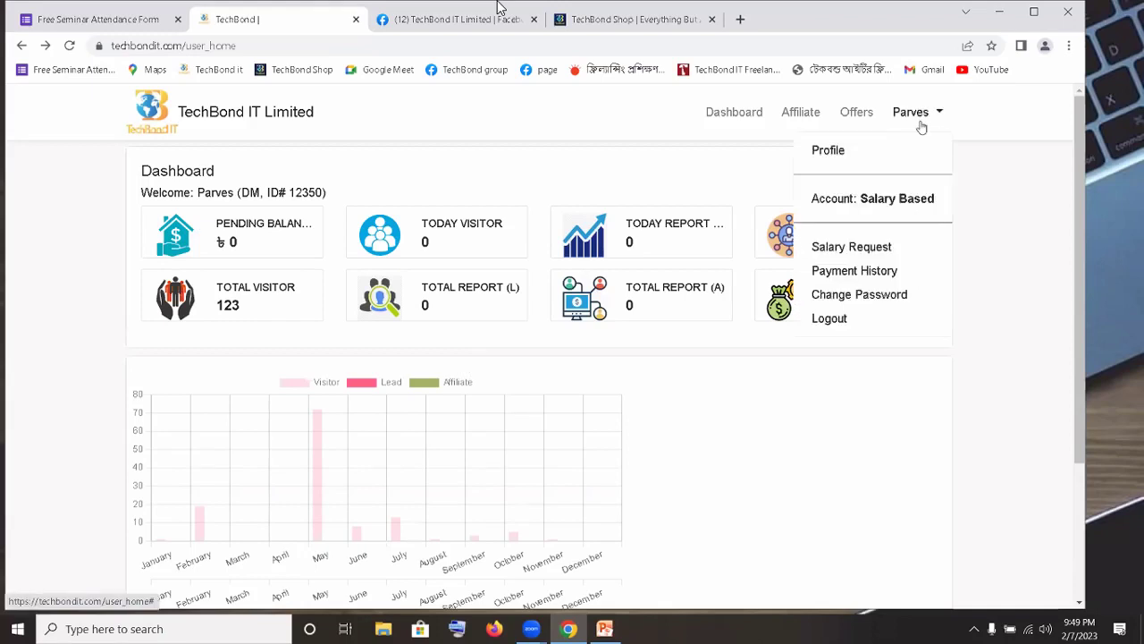
left_click(857, 325)
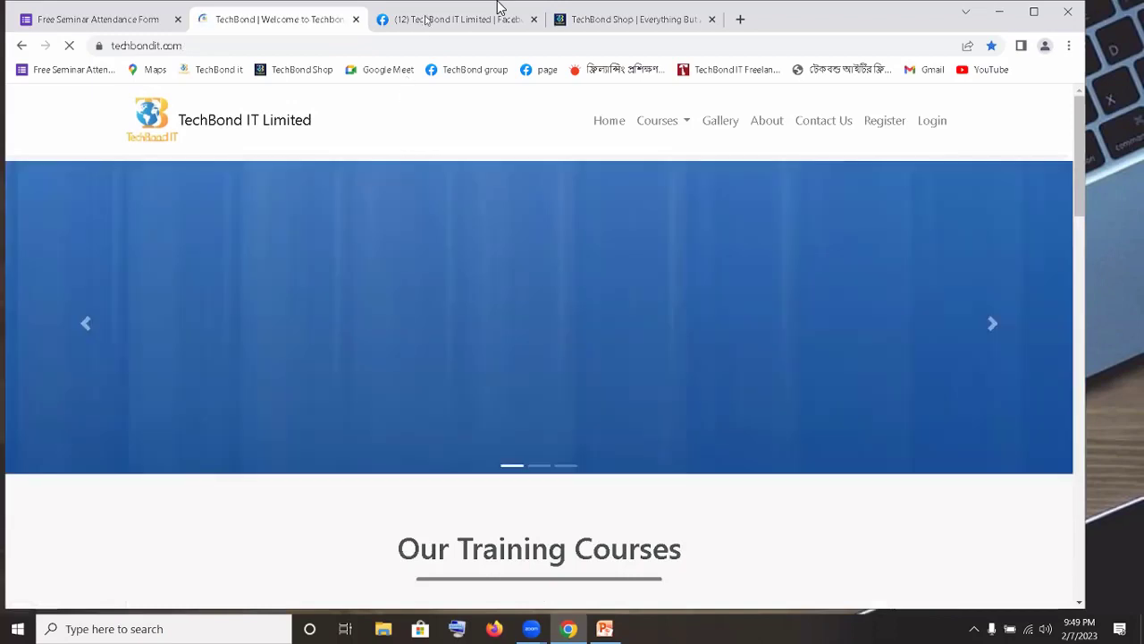
left_click(497, 9)
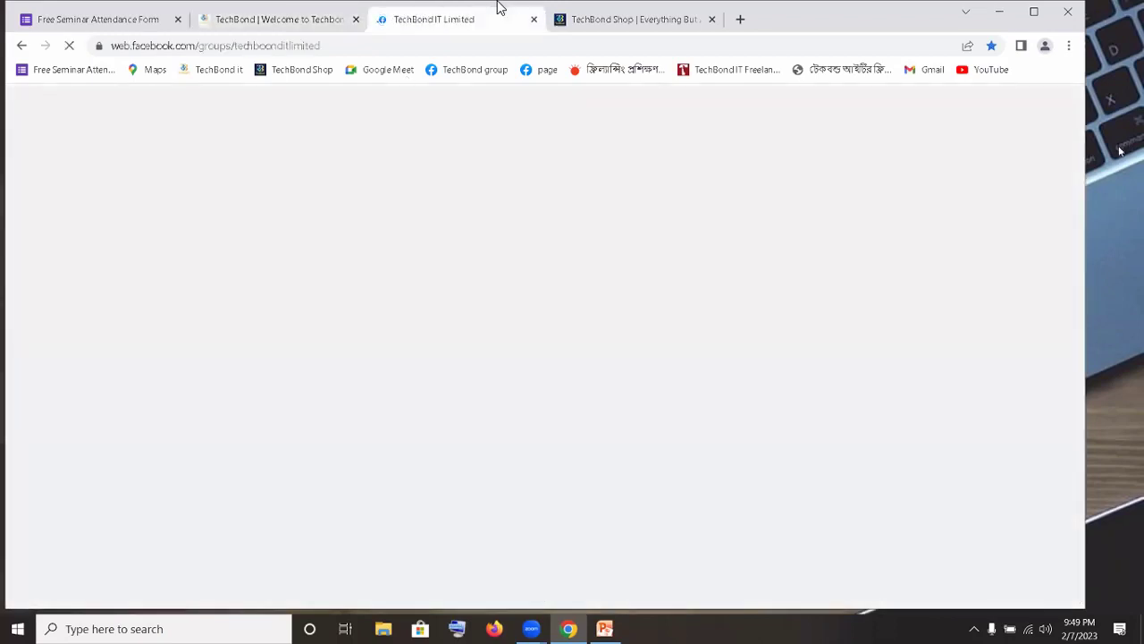
left_click(1120, 191)
right_click(1121, 148)
left_click(1120, 192)
right_click(1120, 191)
left_click(1127, 235)
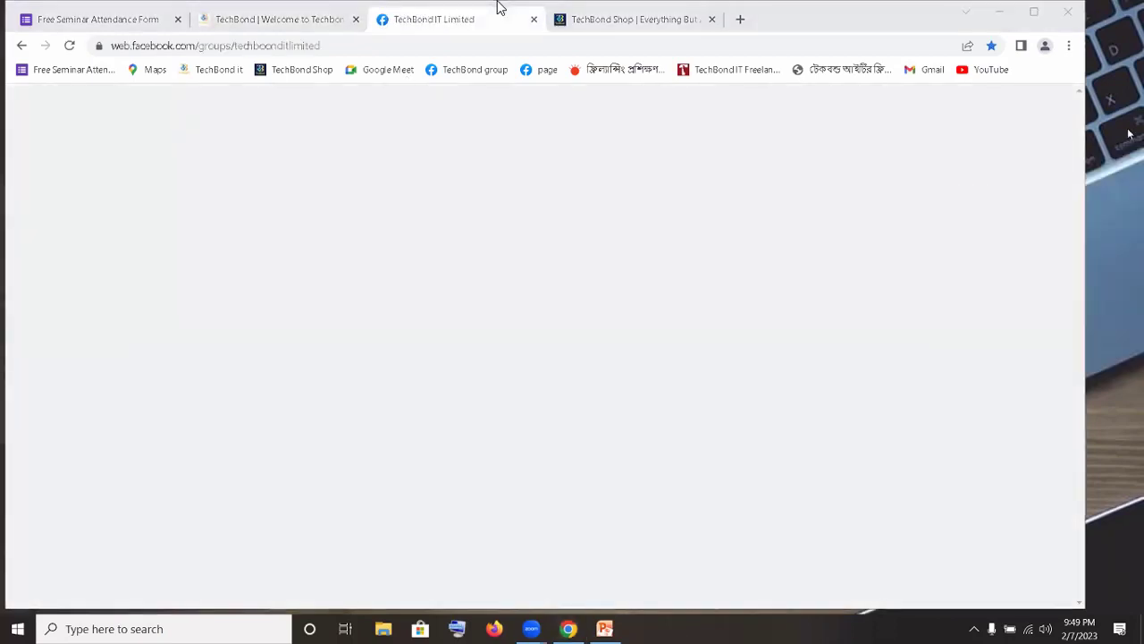
right_click(1122, 177)
left_click(670, 365)
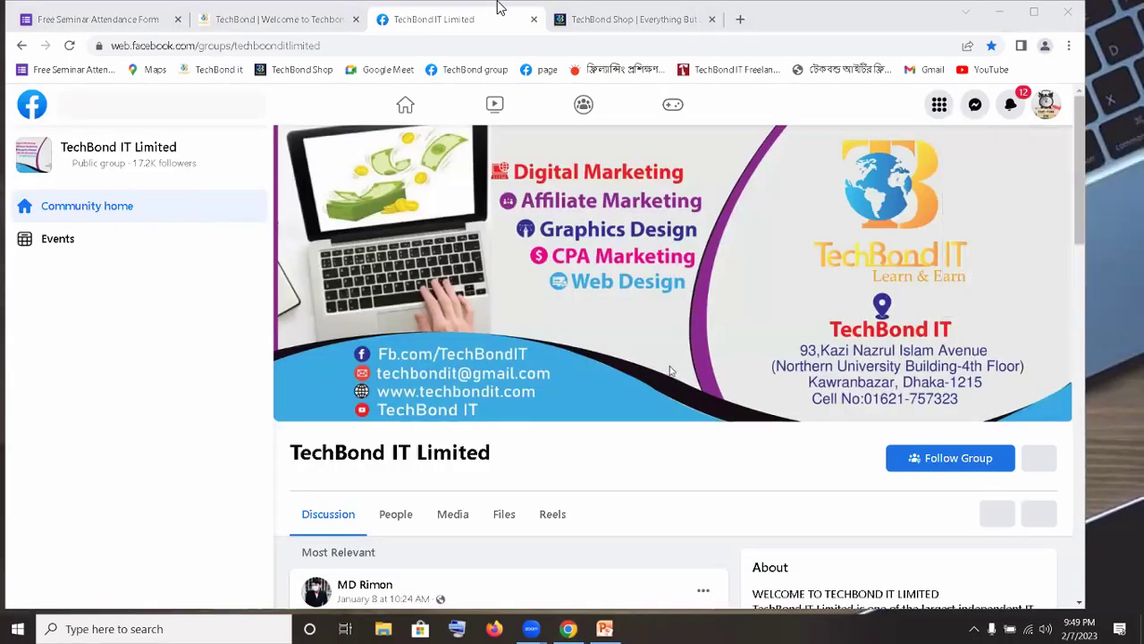
- Browse the Facebook group's discussion feed, examining members' posts about salaries and commissions and their attached dashboard screenshots
scroll(671, 375, "down", 3)
scroll(683, 407, "up", 2)
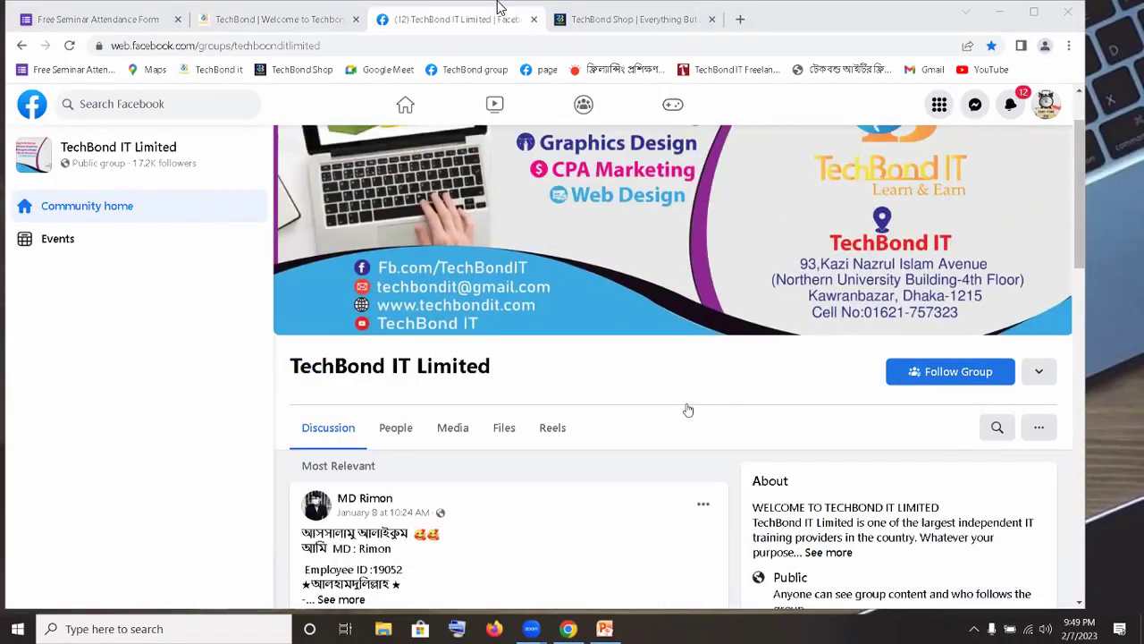
scroll(687, 409, "up", 1)
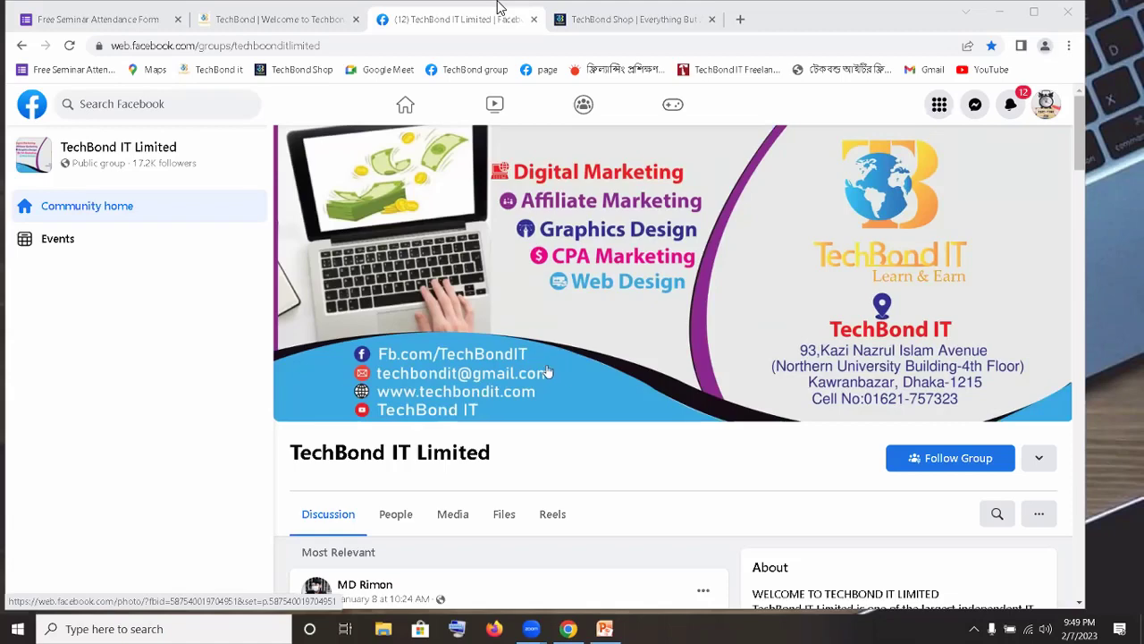
scroll(549, 372, "down", 1)
scroll(573, 355, "down", 3)
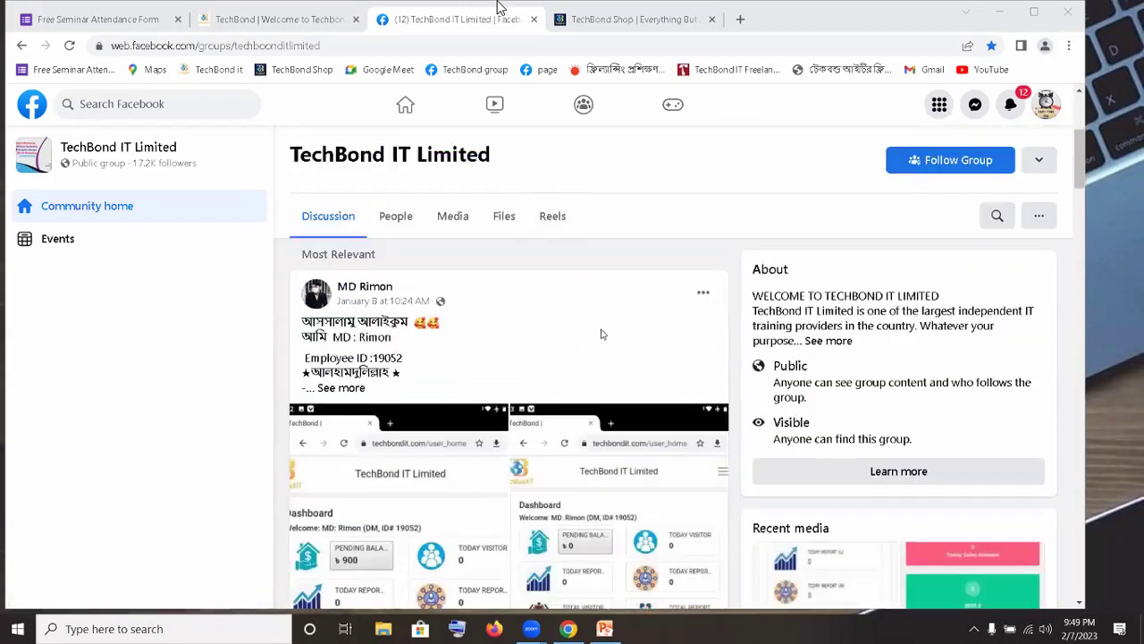
scroll(586, 332, "down", 2)
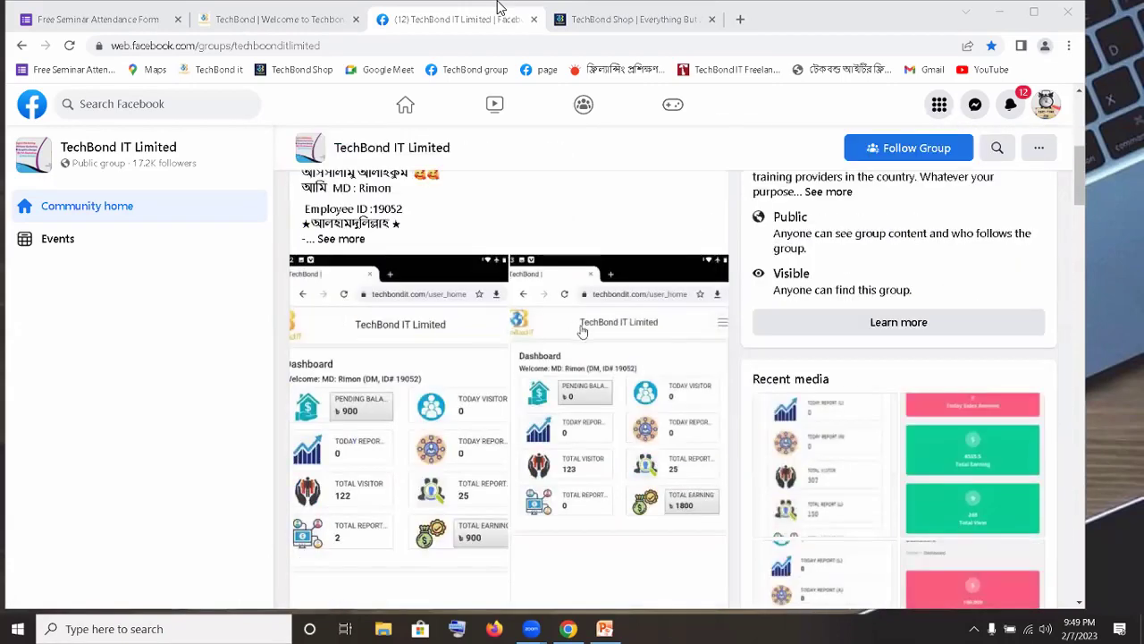
scroll(583, 333, "down", 6)
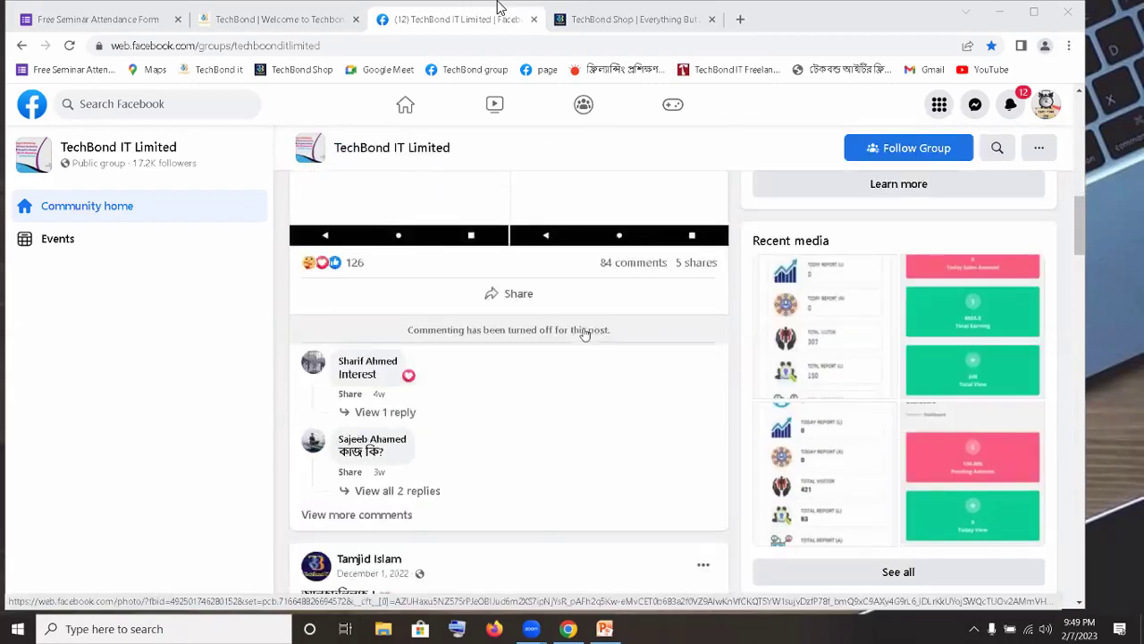
scroll(584, 334, "down", 3)
scroll(590, 336, "down", 3)
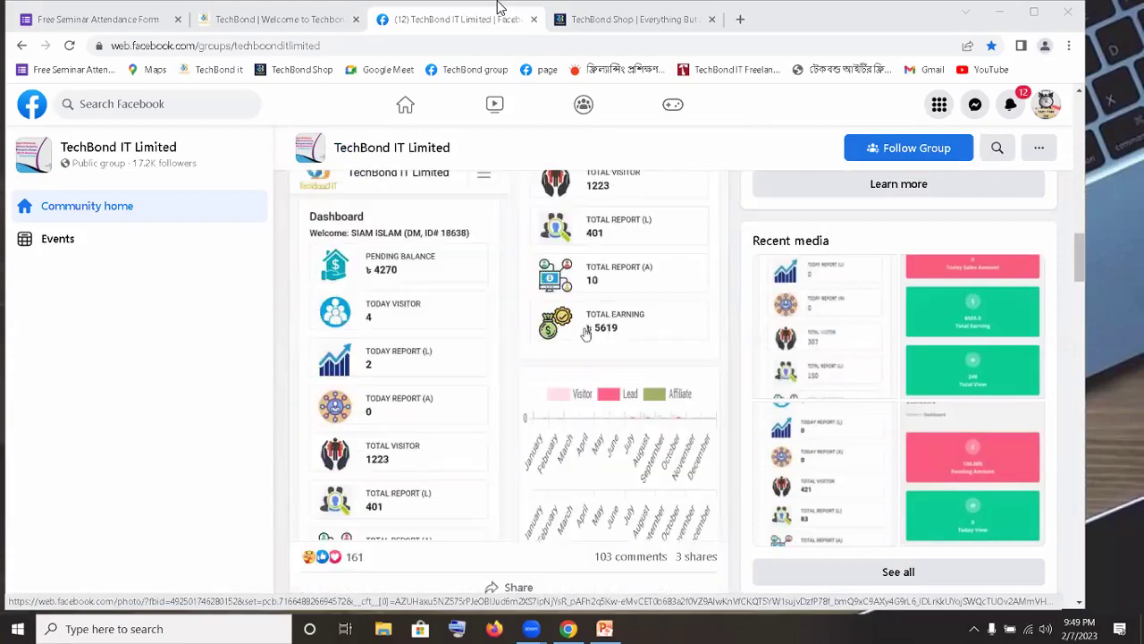
scroll(591, 336, "down", 3)
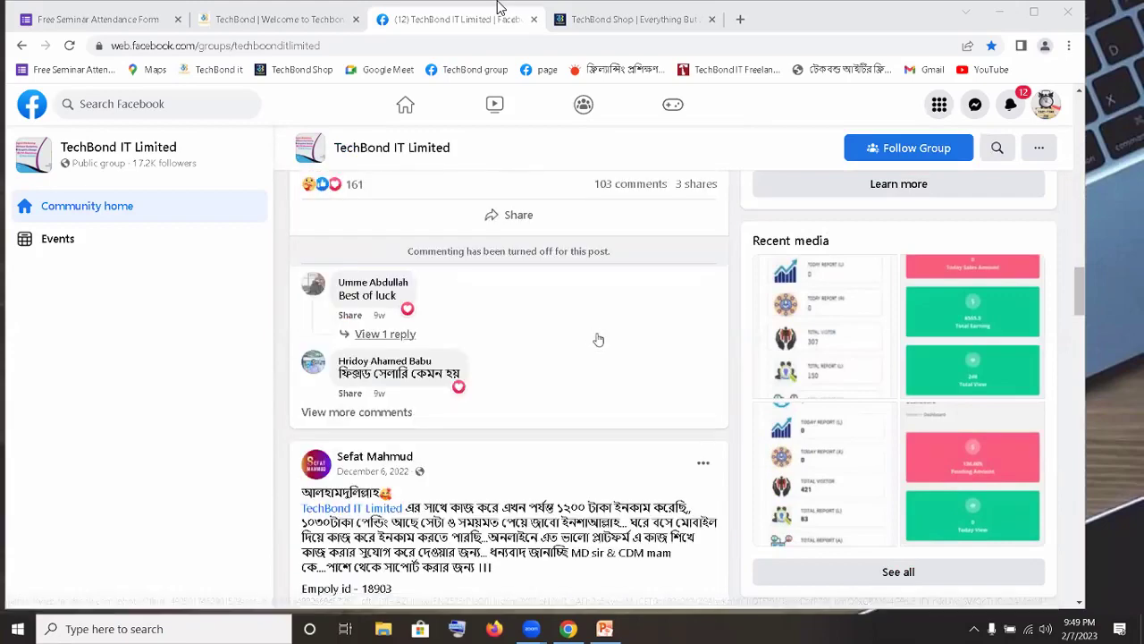
scroll(597, 336, "down", 9)
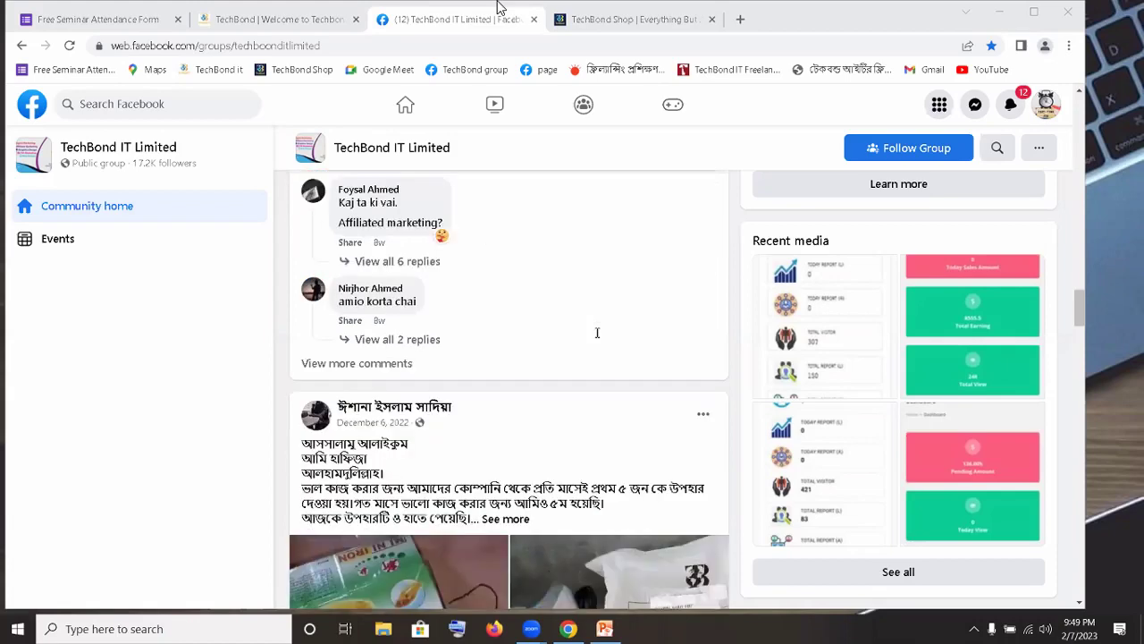
scroll(597, 332, "down", 6)
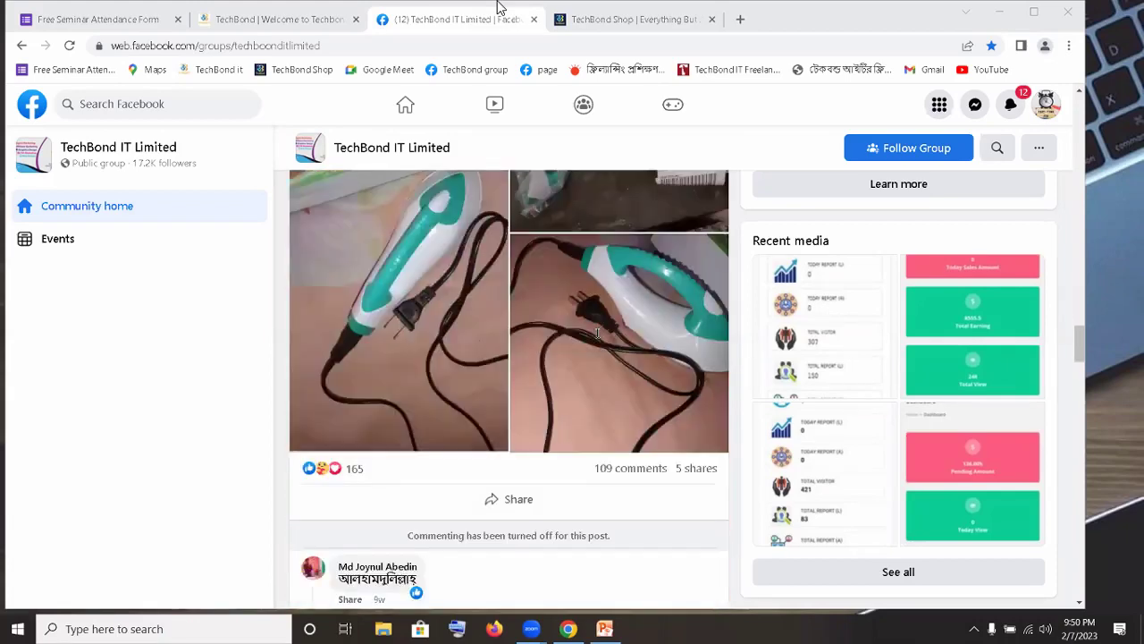
scroll(597, 333, "down", 10)
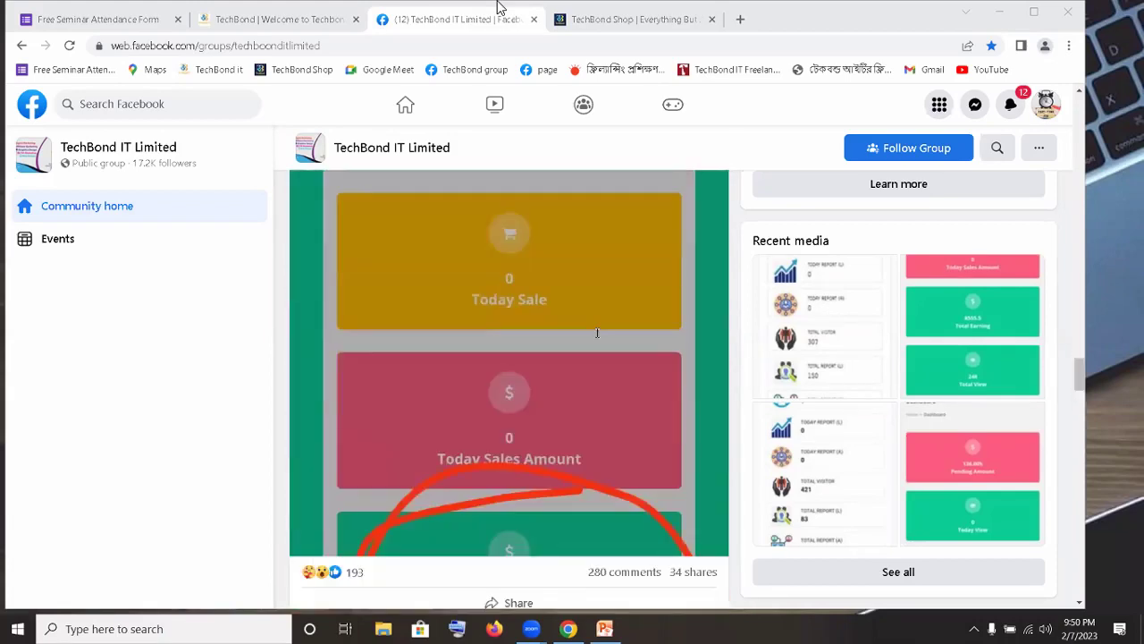
scroll(597, 333, "down", 3)
scroll(597, 333, "down", 3)
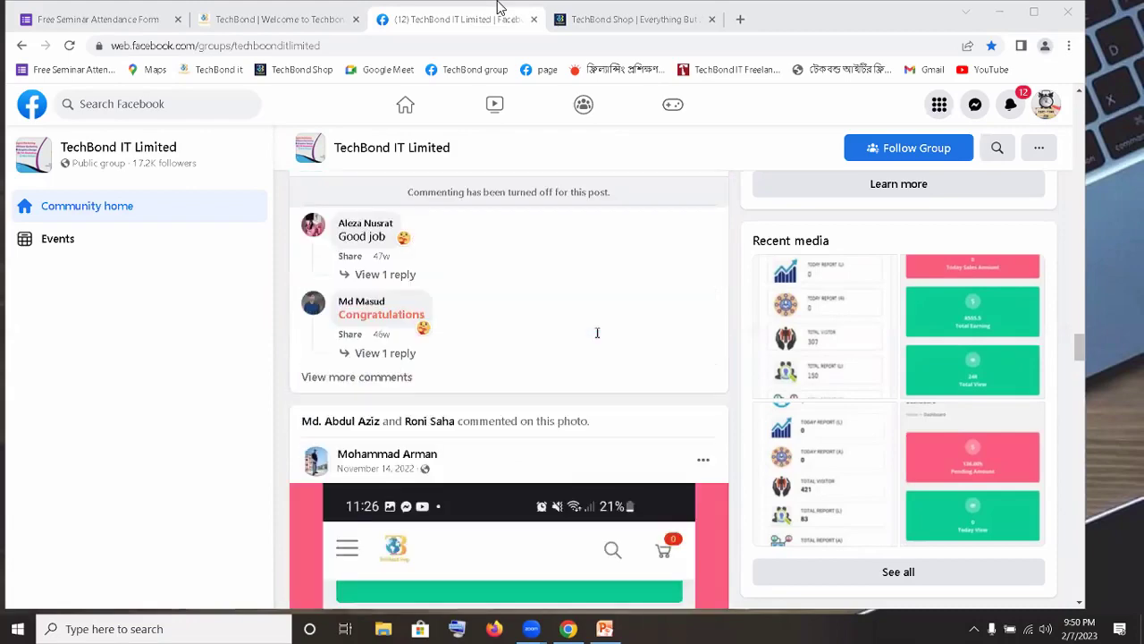
scroll(598, 332, "down", 3)
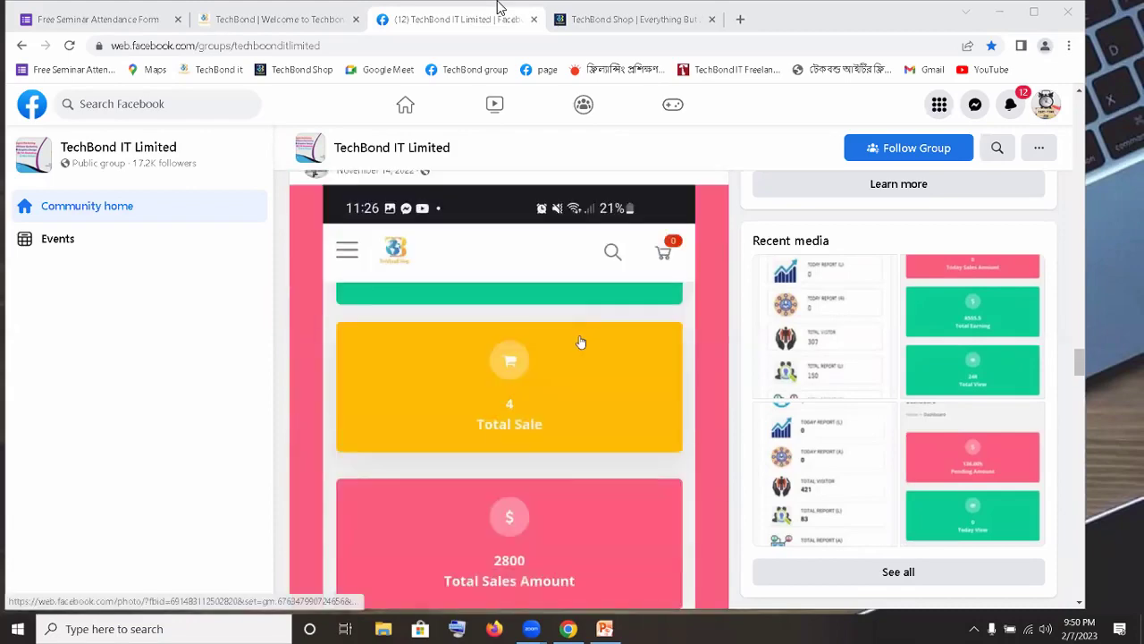
scroll(580, 343, "down", 8)
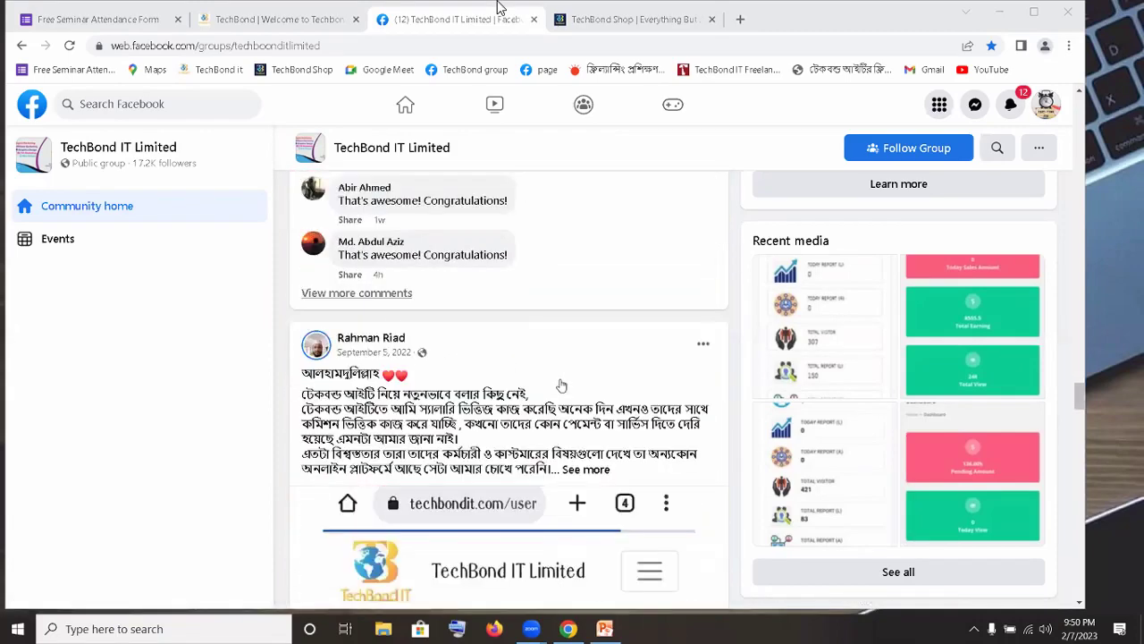
scroll(561, 386, "down", 3)
scroll(561, 385, "down", 8)
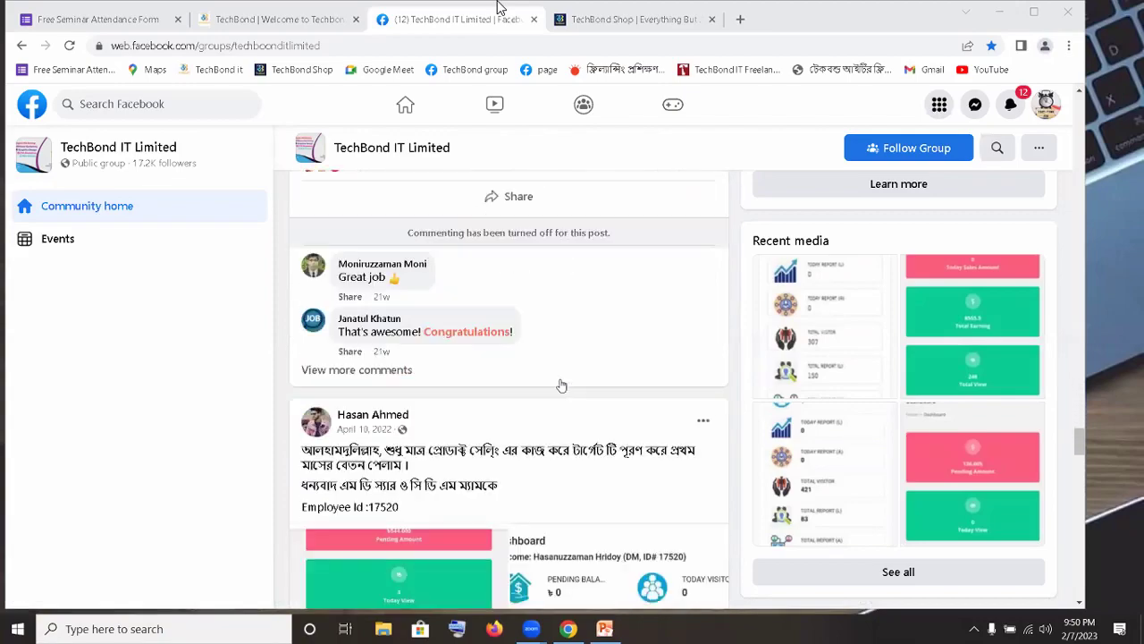
scroll(559, 387, "down", 5)
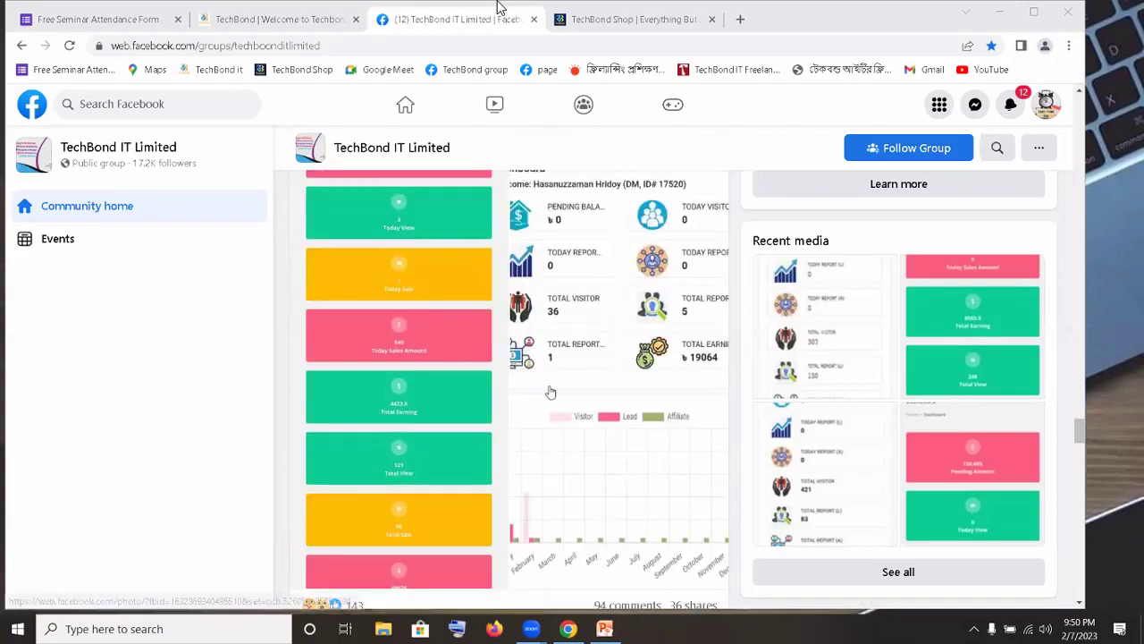
scroll(532, 400, "down", 8)
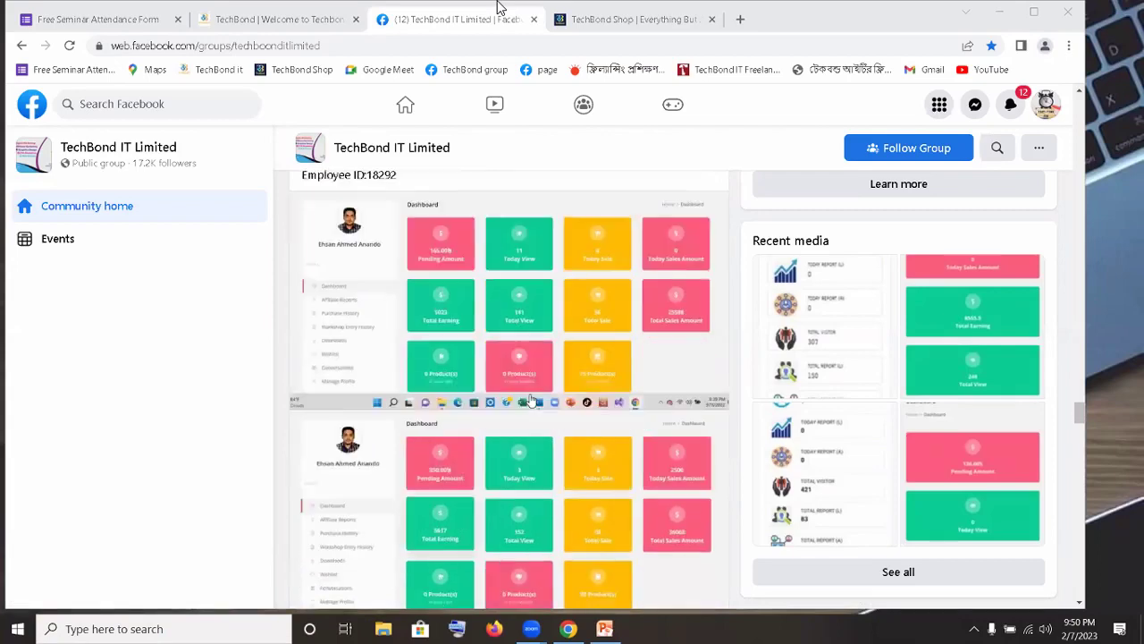
scroll(531, 399, "down", 4)
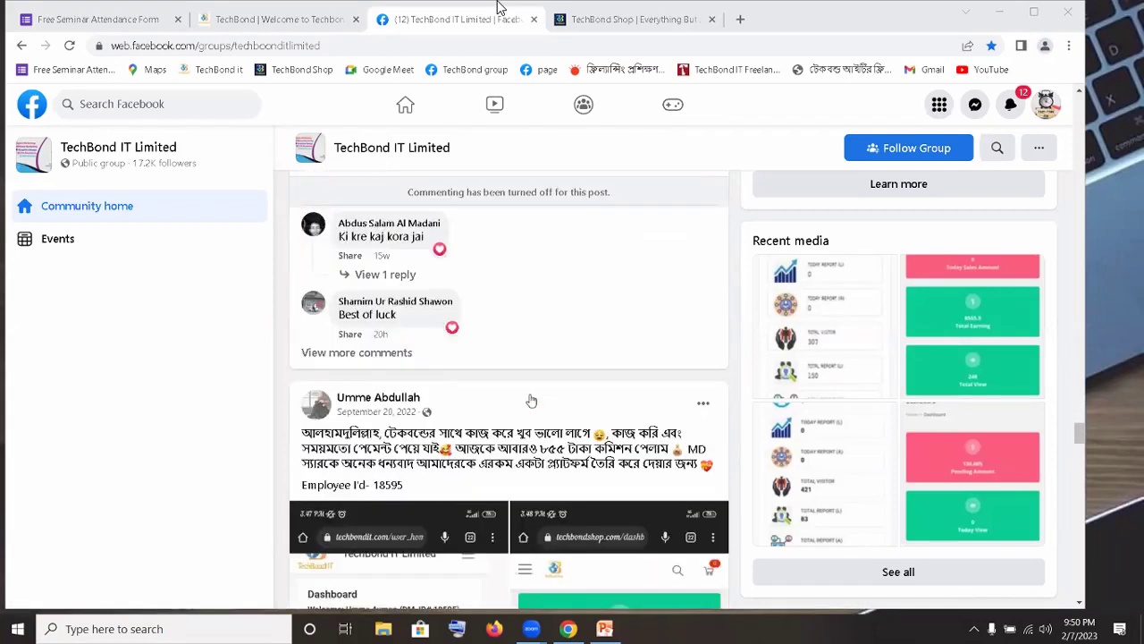
scroll(531, 399, "down", 4)
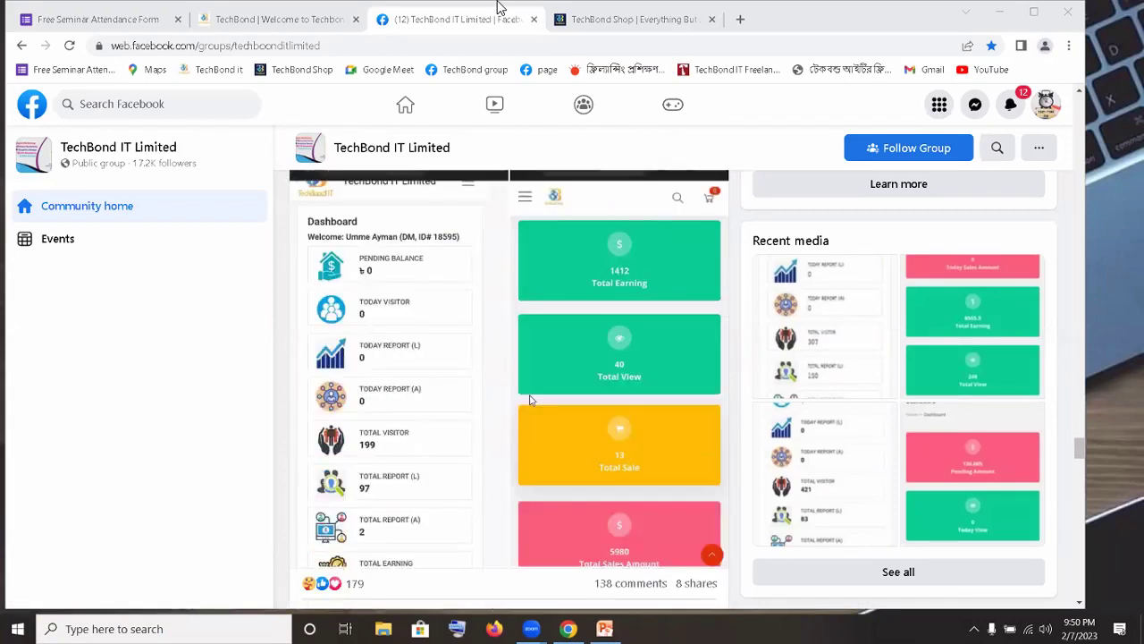
scroll(529, 400, "down", 6)
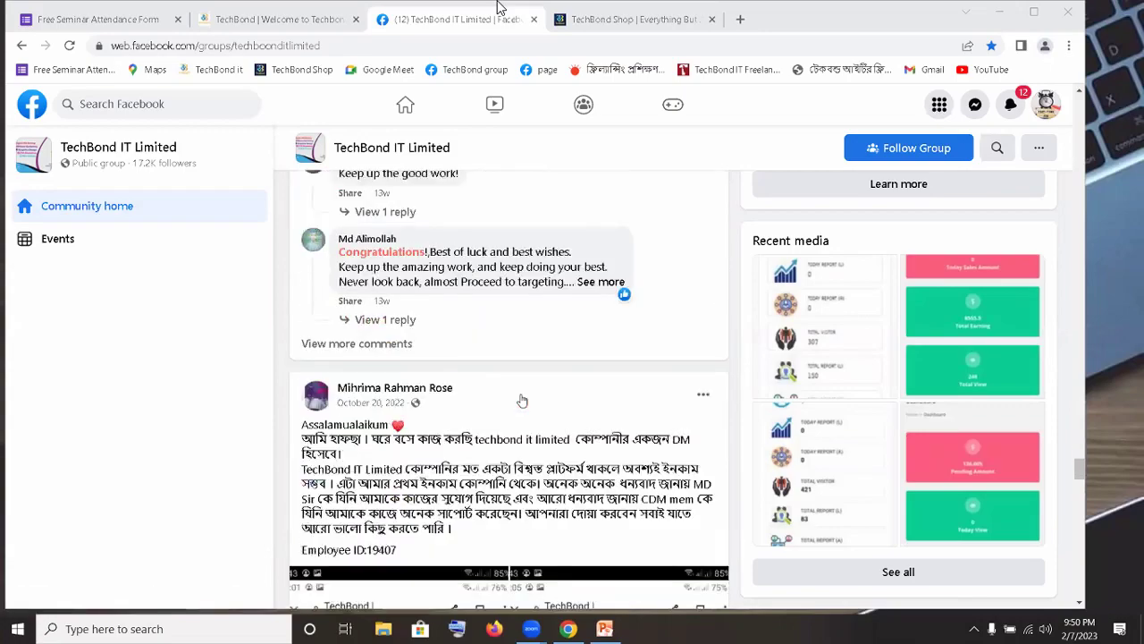
scroll(522, 399, "down", 2)
scroll(522, 400, "down", 1)
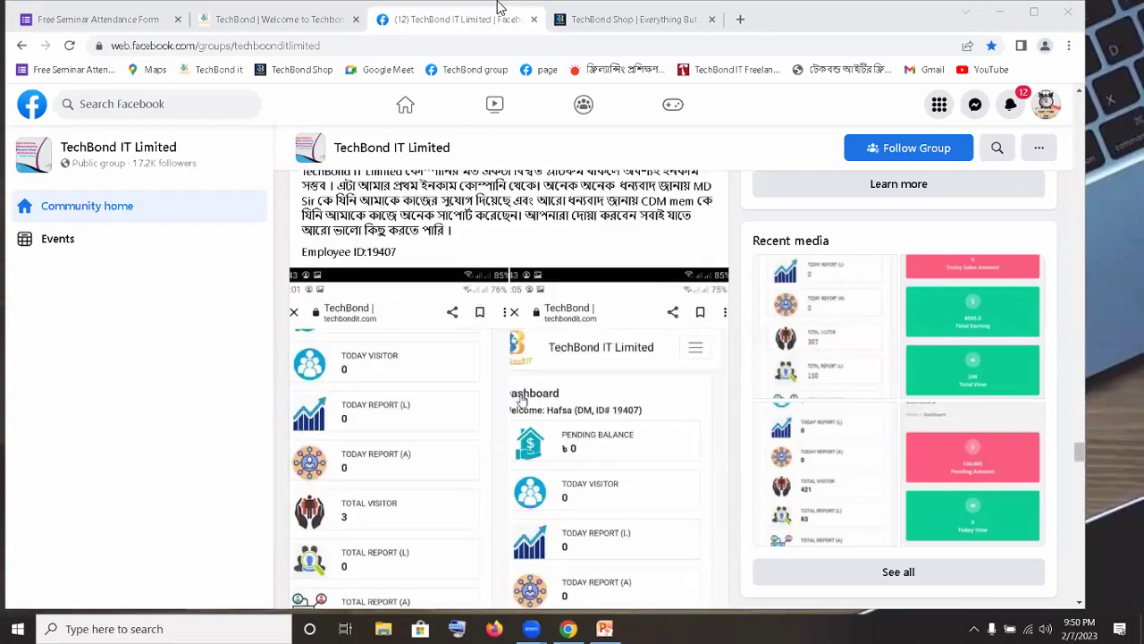
scroll(521, 400, "down", 3)
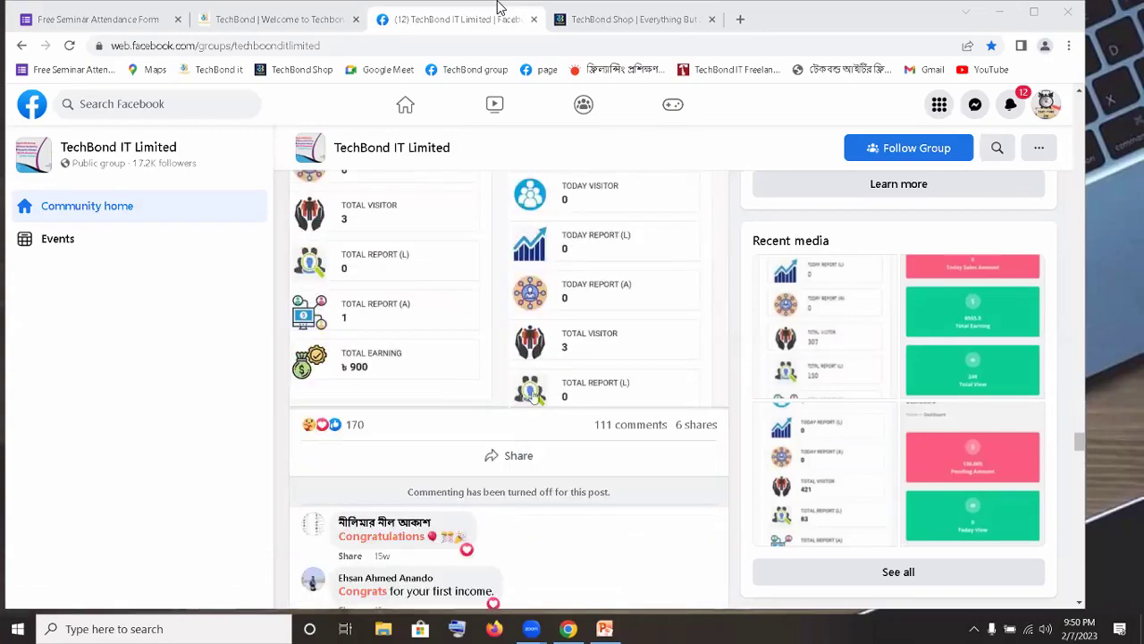
scroll(532, 399, "down", 5)
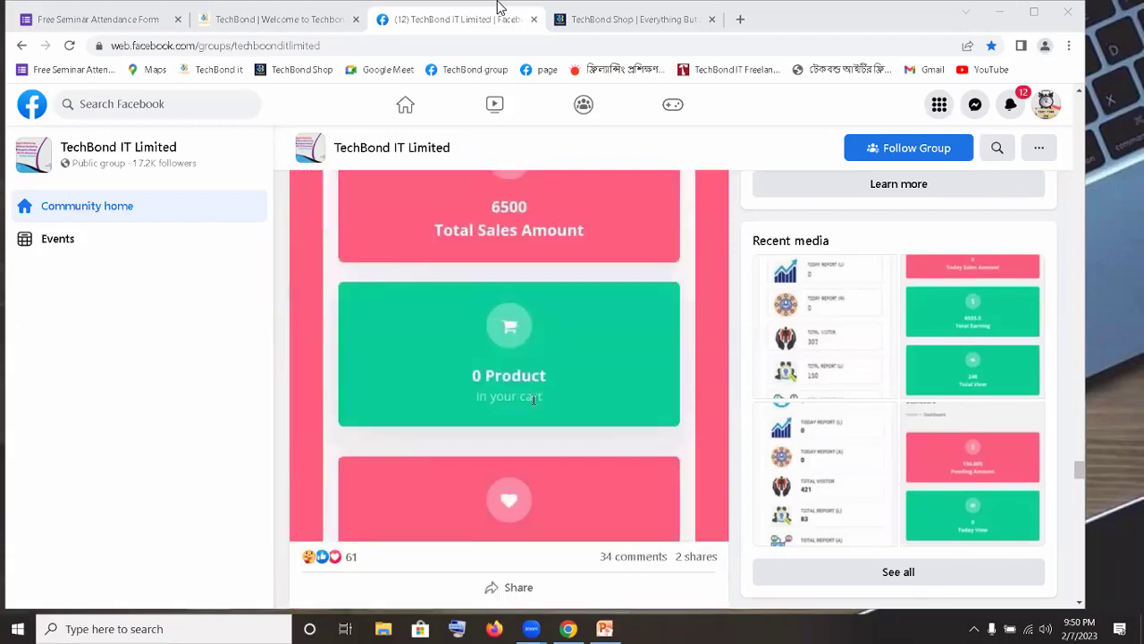
scroll(533, 400, "down", 5)
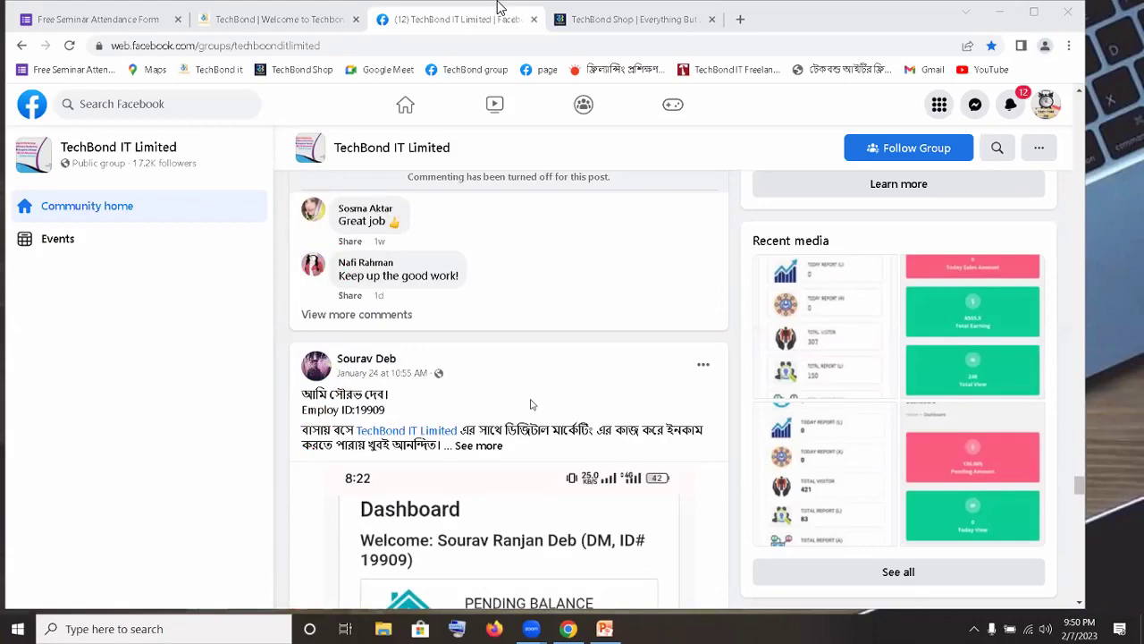
scroll(576, 427, "down", 7)
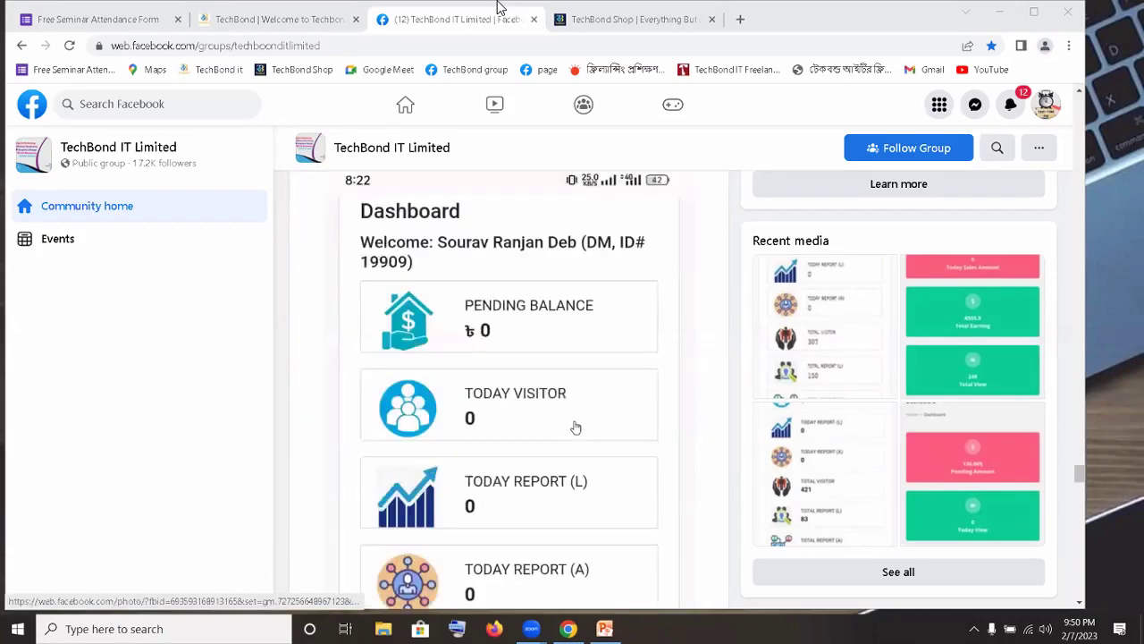
scroll(575, 426, "down", 4)
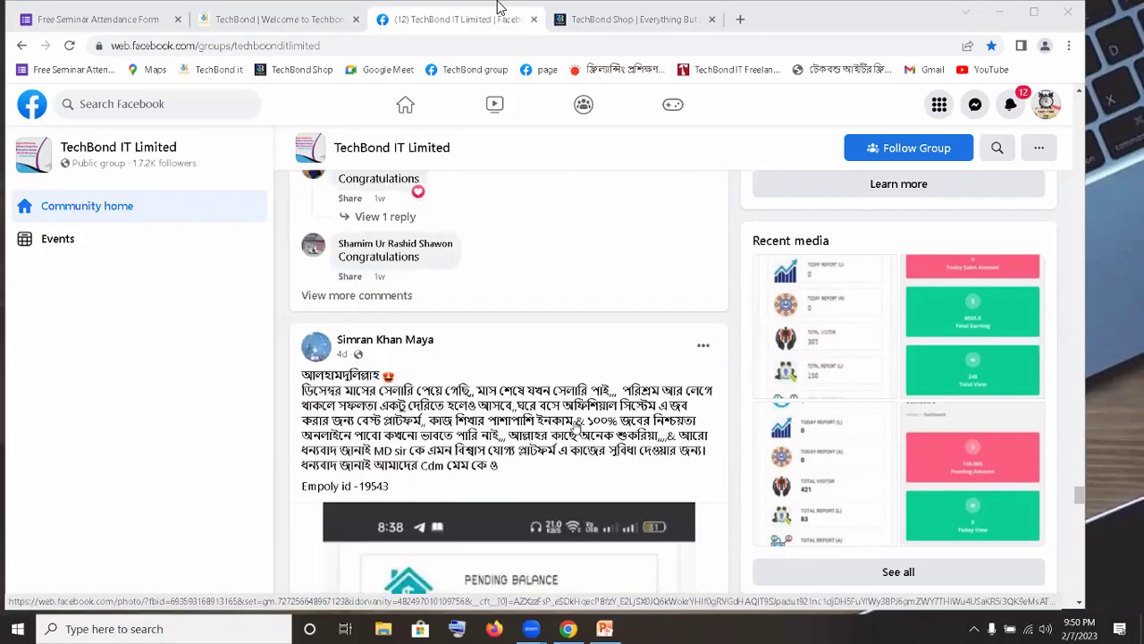
scroll(580, 427, "down", 7)
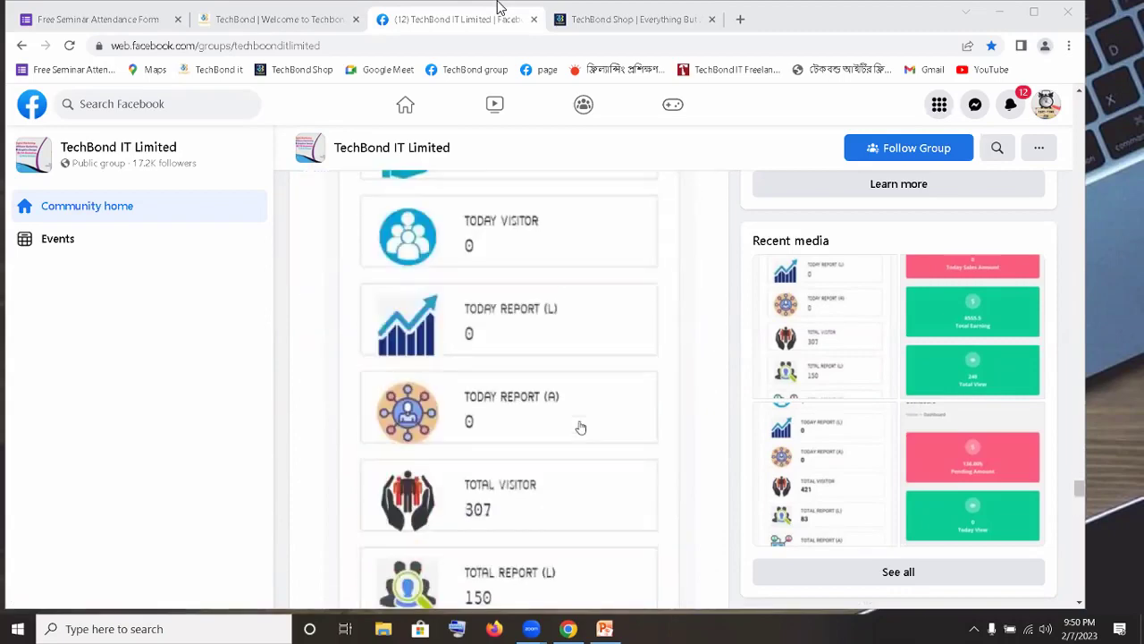
scroll(580, 427, "down", 2)
scroll(580, 427, "down", 6)
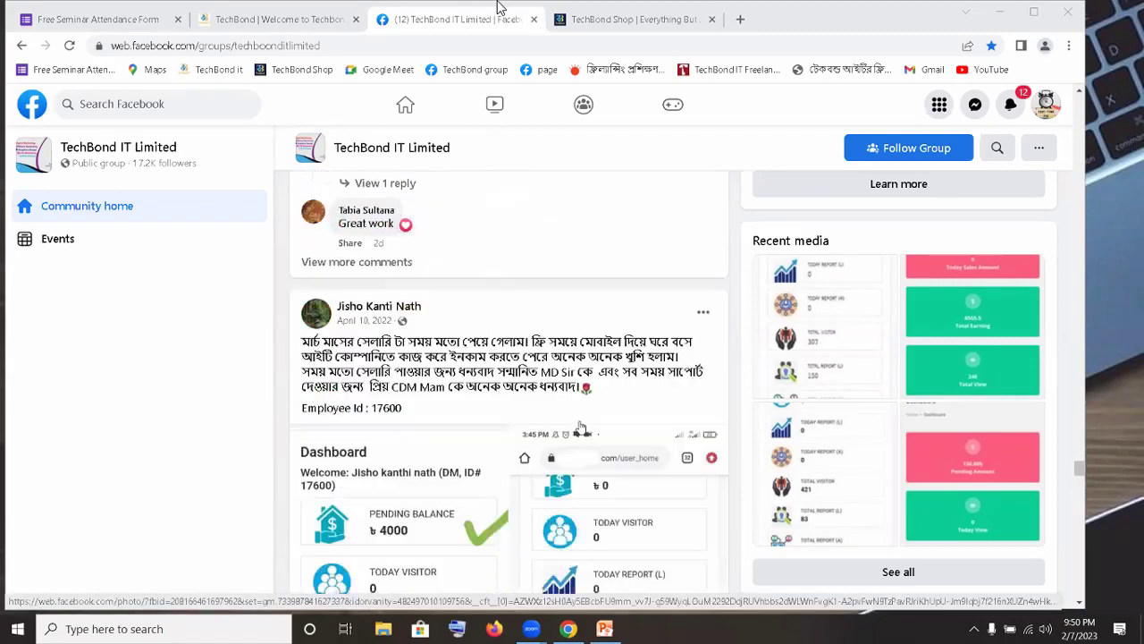
scroll(580, 427, "down", 3)
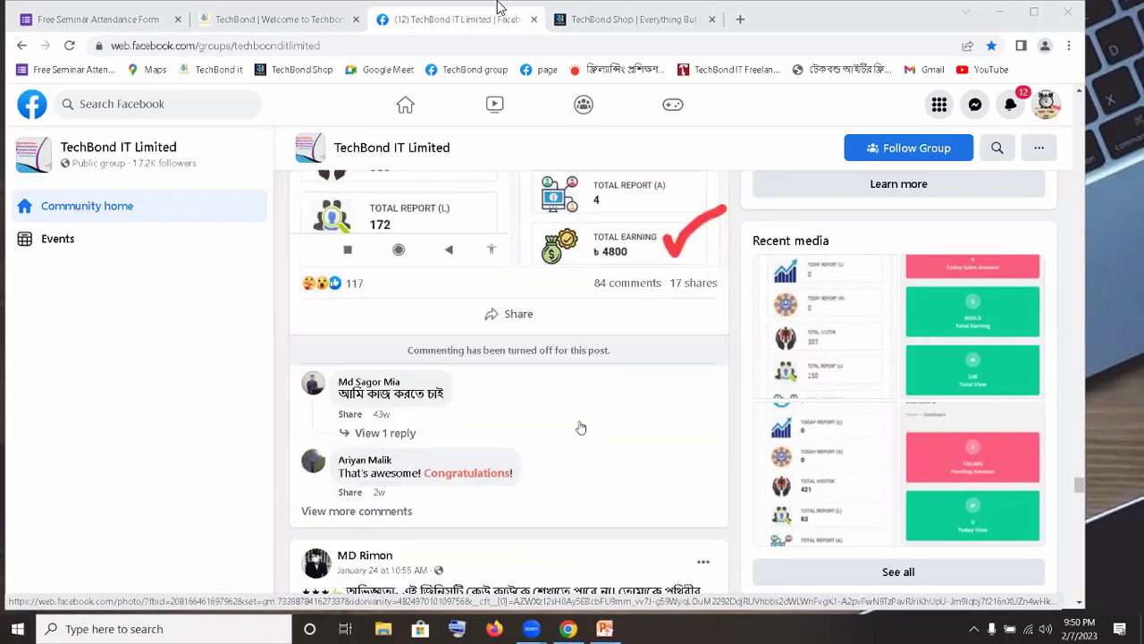
scroll(581, 427, "down", 2)
scroll(580, 427, "down", 4)
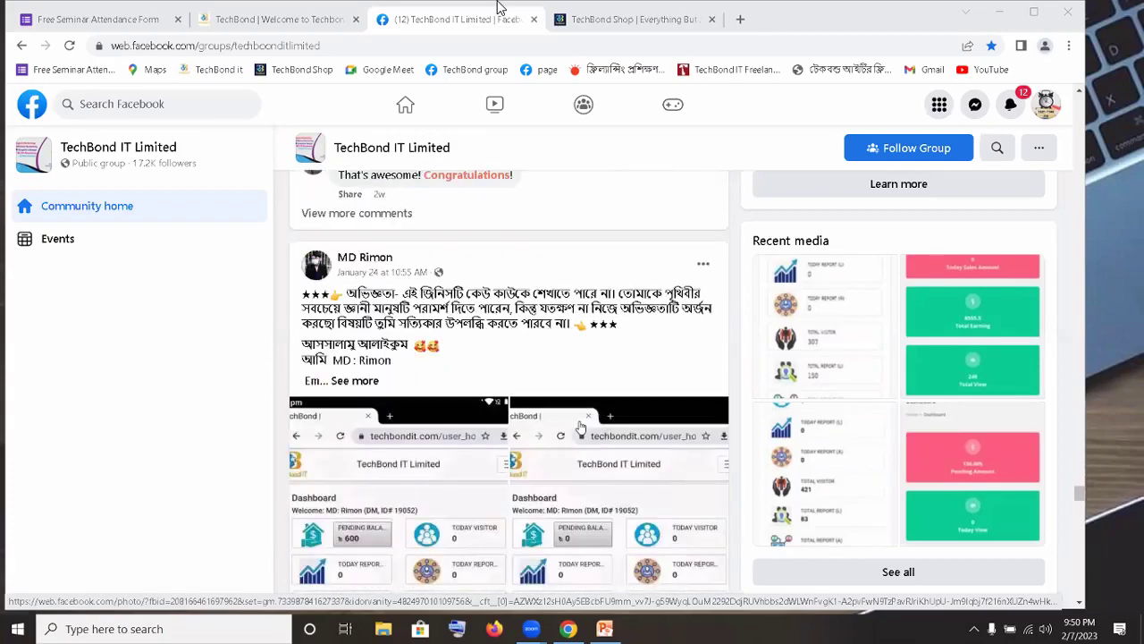
- Browse back through earlier discussion posts in the TechBond IT Limited group, examining members' commission posts, dashboard screenshots and comments
scroll(580, 428, "down", 10)
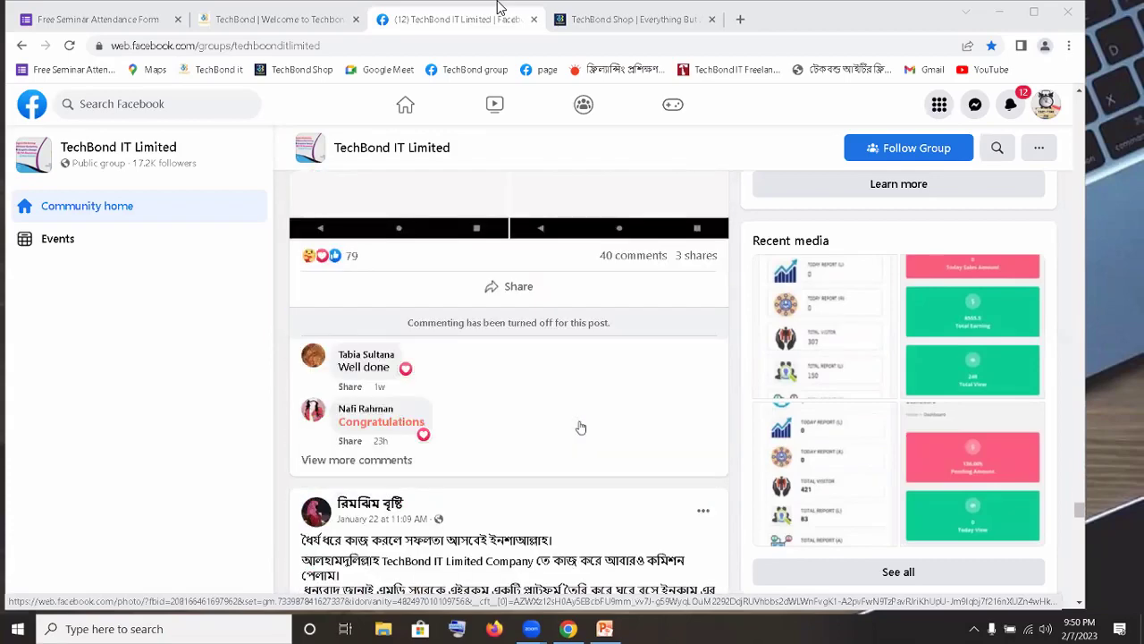
scroll(577, 422, "down", 3)
scroll(578, 422, "up", 10)
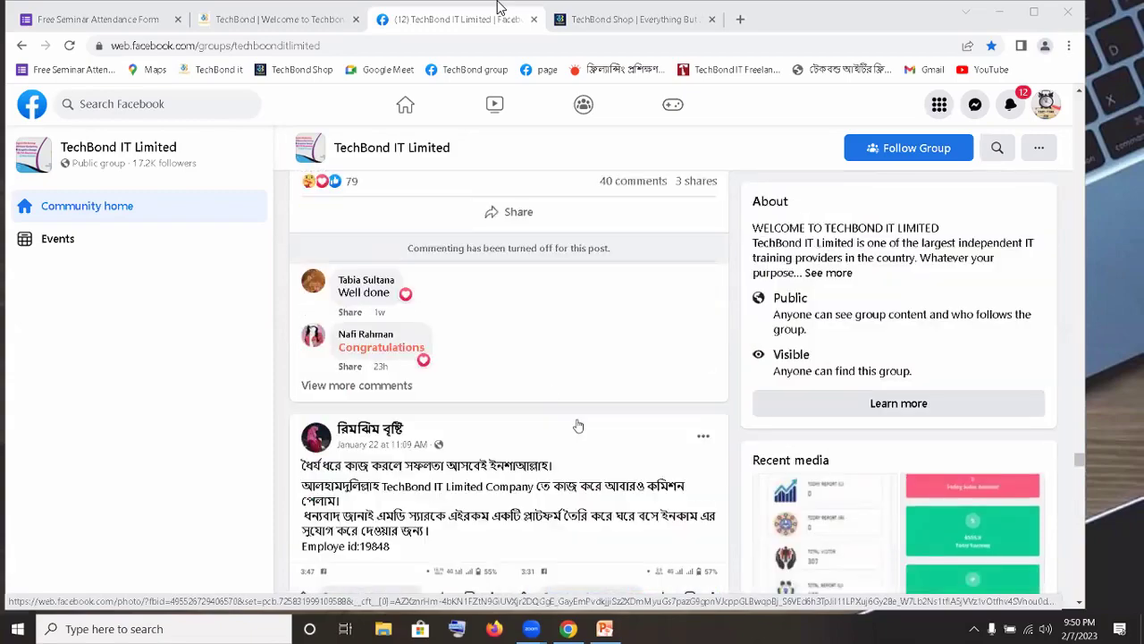
scroll(625, 432, "up", 9)
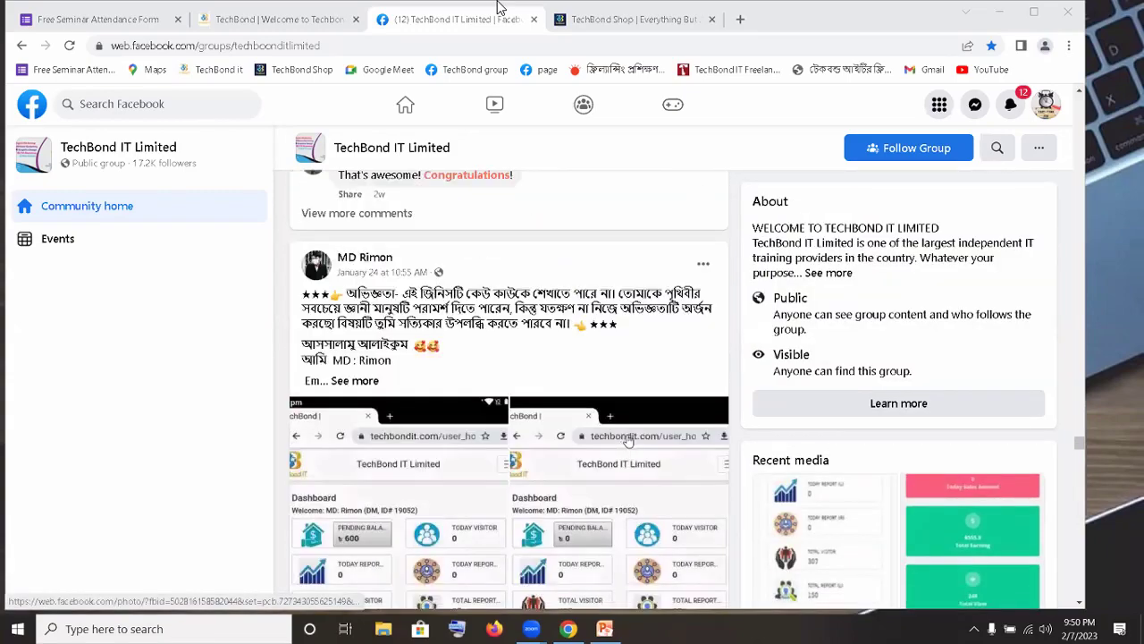
scroll(631, 435, "up", 10)
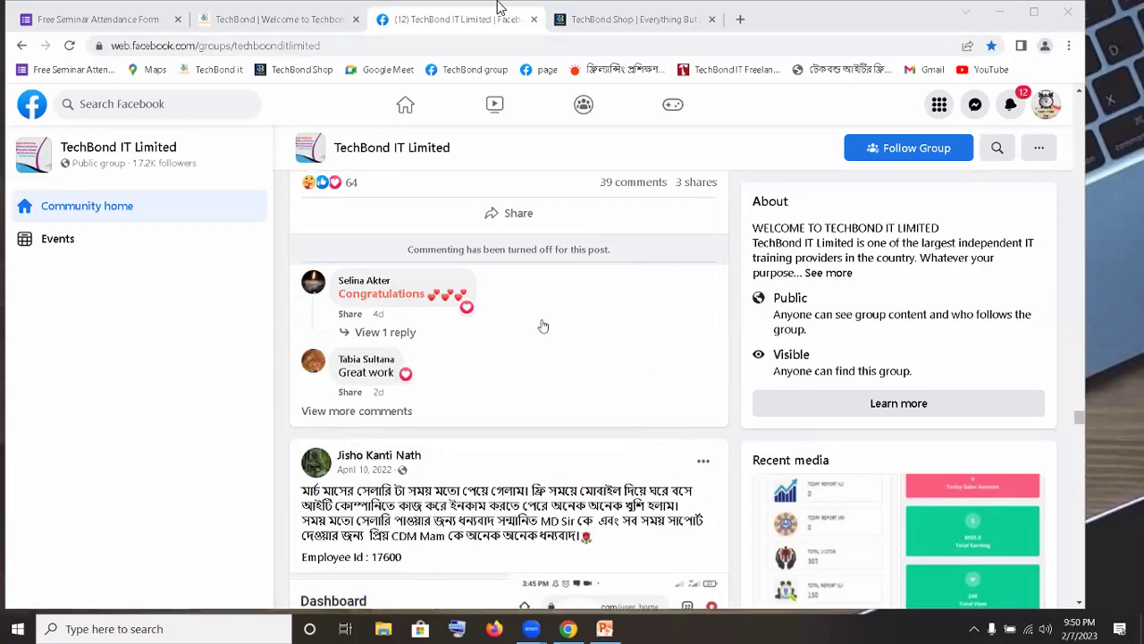
scroll(542, 326, "up", 5)
scroll(542, 325, "up", 3)
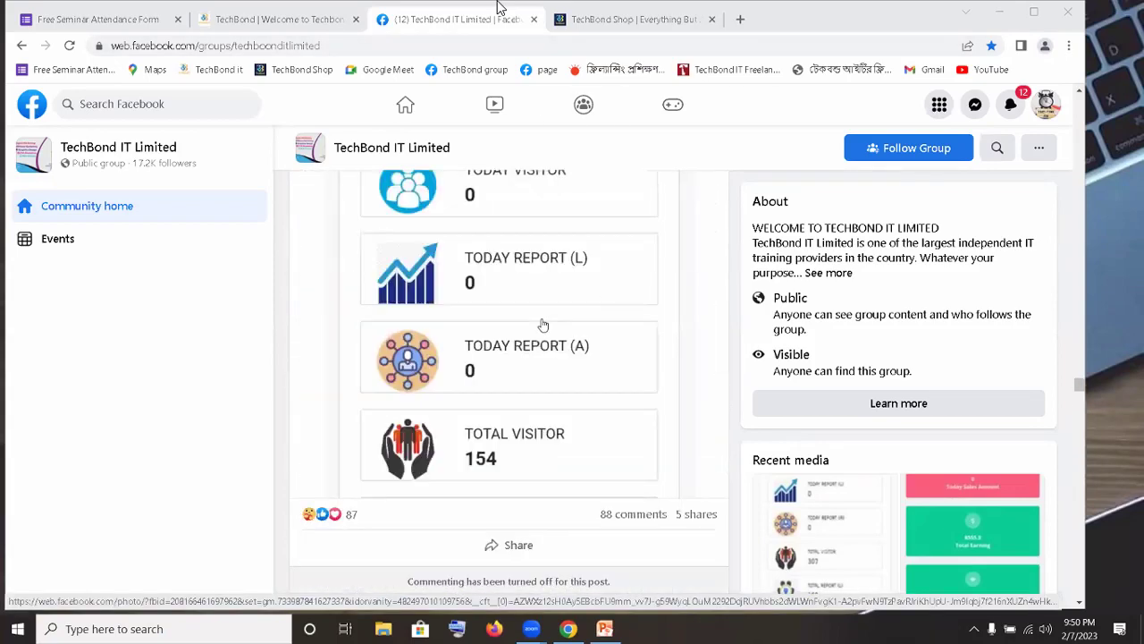
scroll(542, 326, "up", 10)
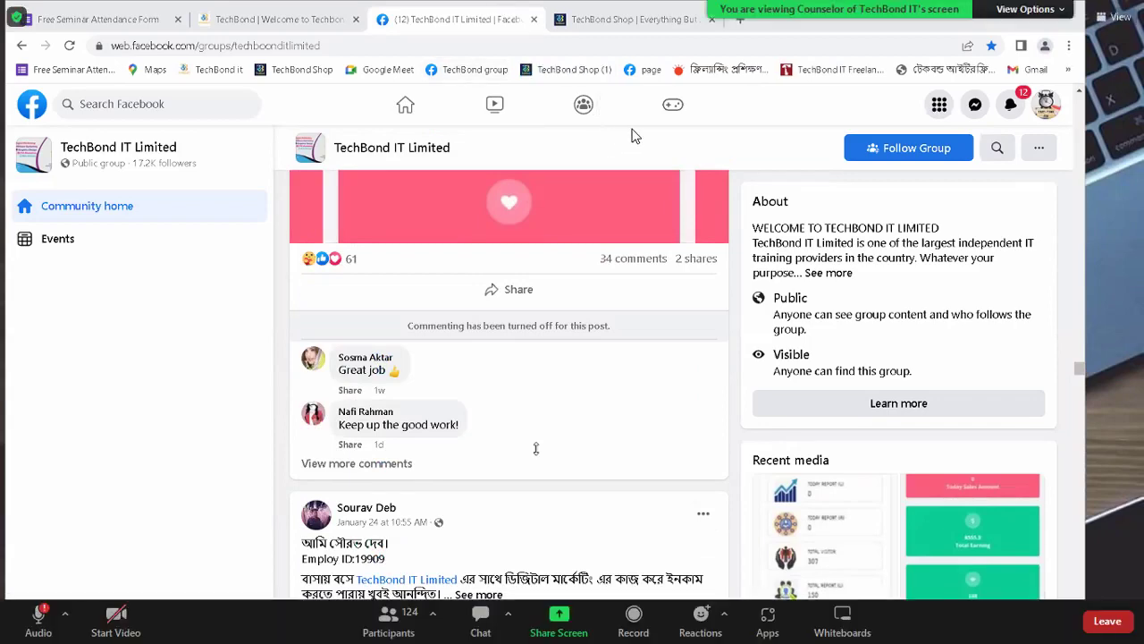
- Leave the meeting's full-screen view, open the newest techbondshop.com link from the Zoom chat, and restore the full-screen view
key("Escape")
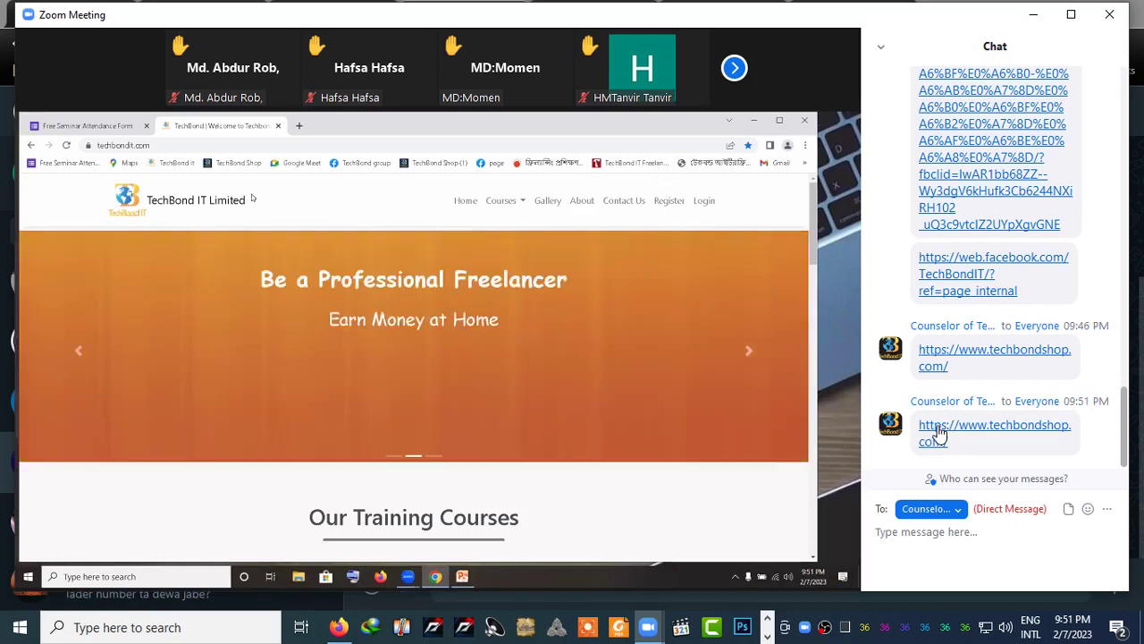
left_click(938, 433)
left_click(1047, 19)
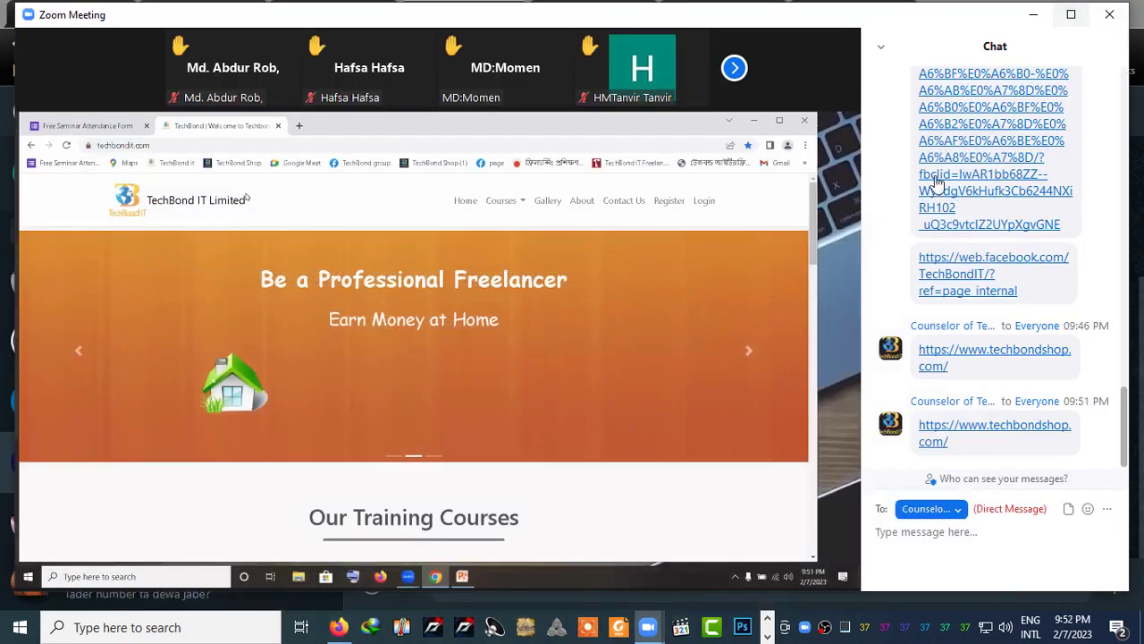
left_click(829, 44)
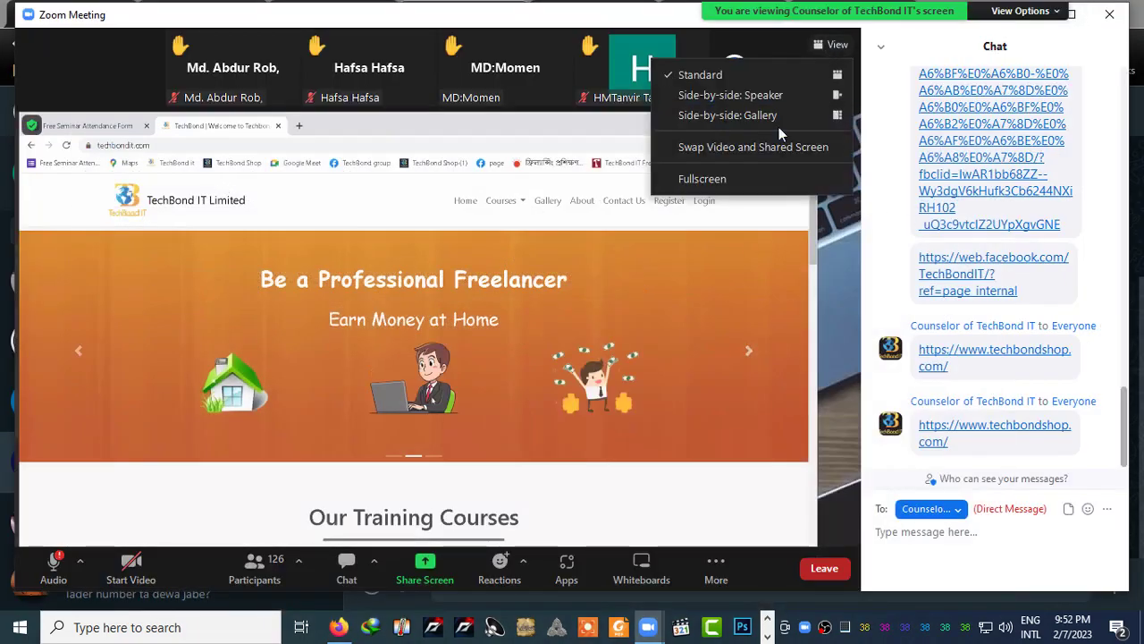
left_click(747, 177)
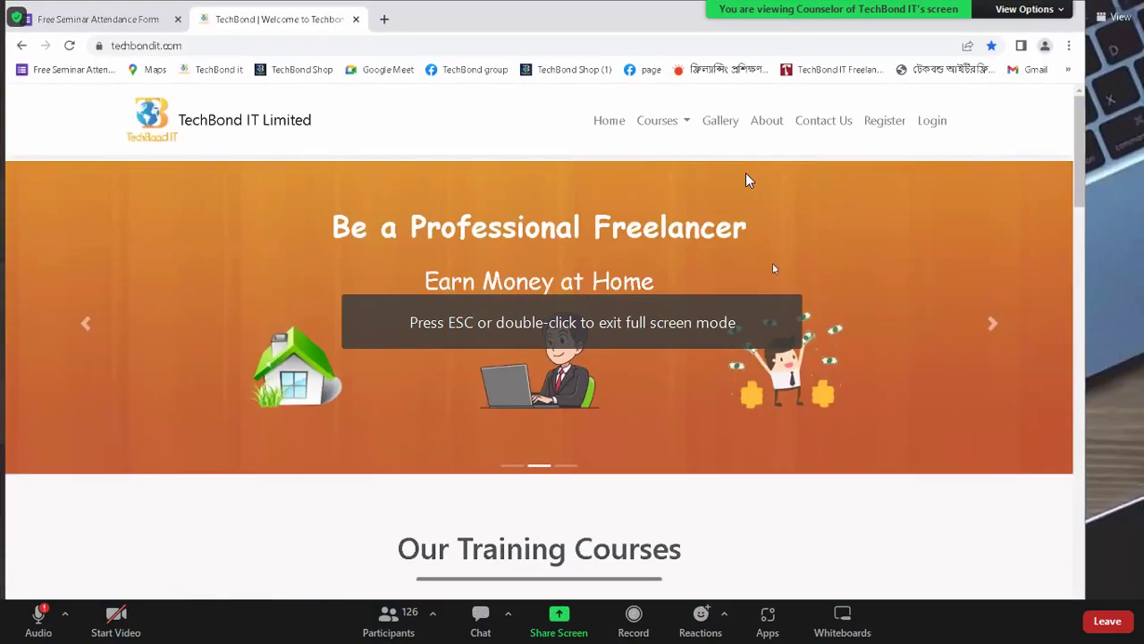
- Open the TechBond IT registration form and go through its Employee ID and Contact Number fields
left_click(887, 130)
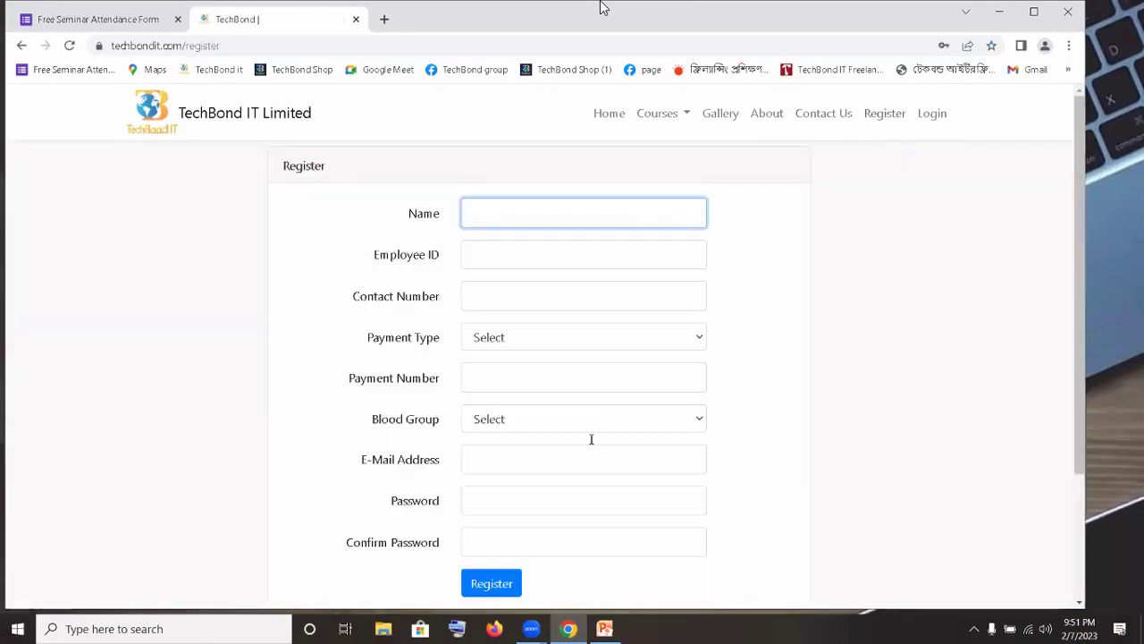
left_click(538, 251)
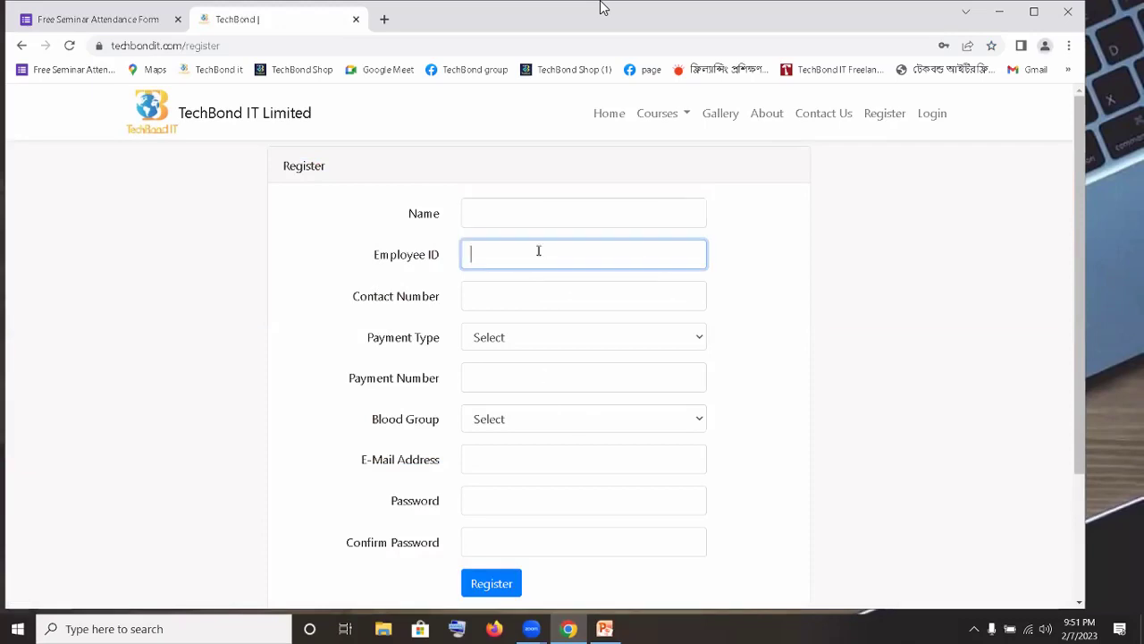
left_click(530, 306)
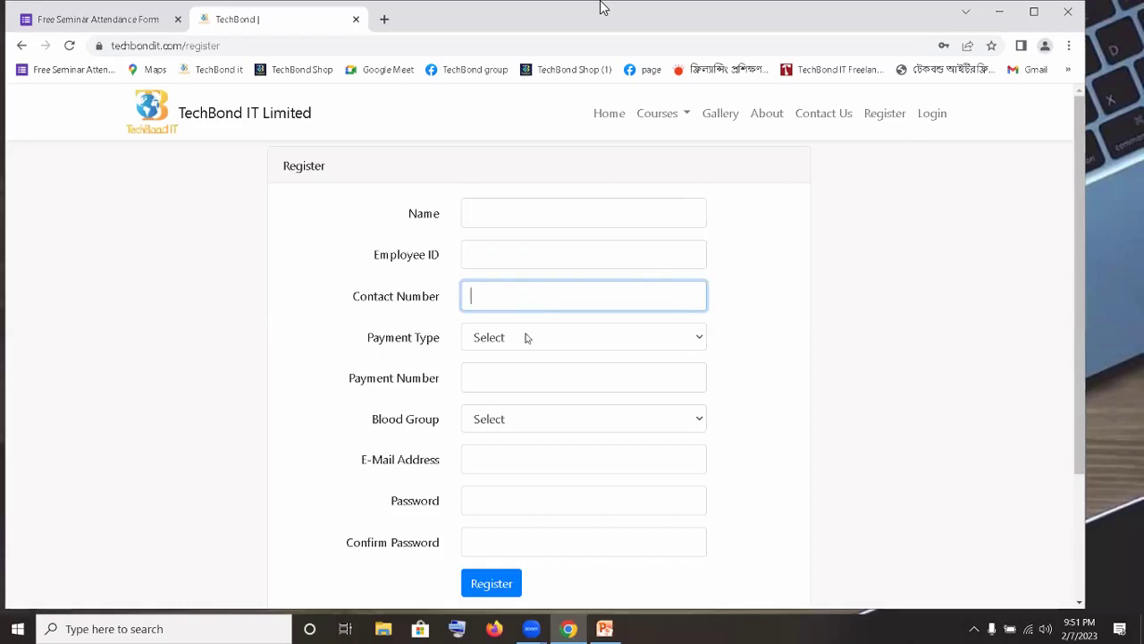
- Examine the Payment Type choices bKash, Rocket and Nagad without selecting one, and go on to the Payment Number field
left_click(525, 337)
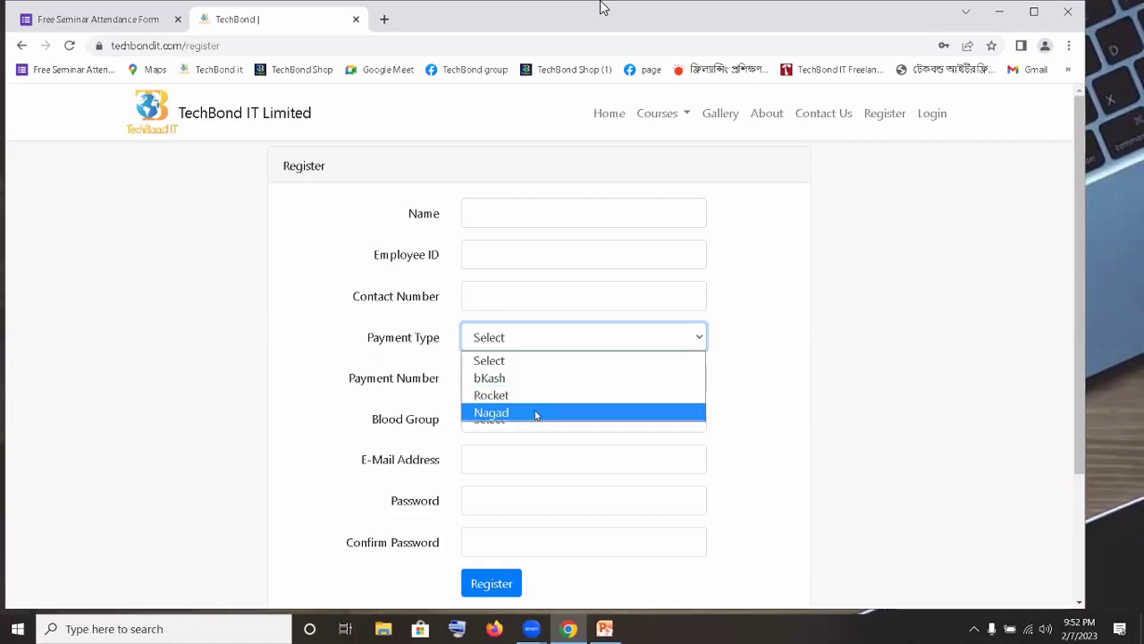
key("Up")
key("Up")
key("Down")
key("Down")
key("Up")
key("Up")
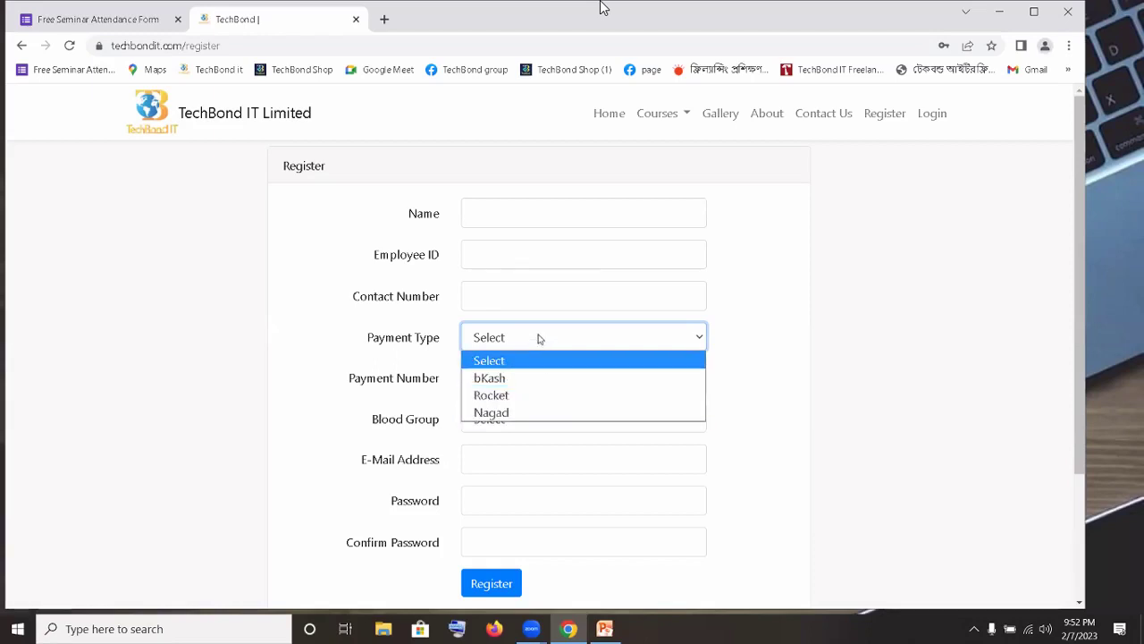
left_click(538, 340)
left_click(518, 379)
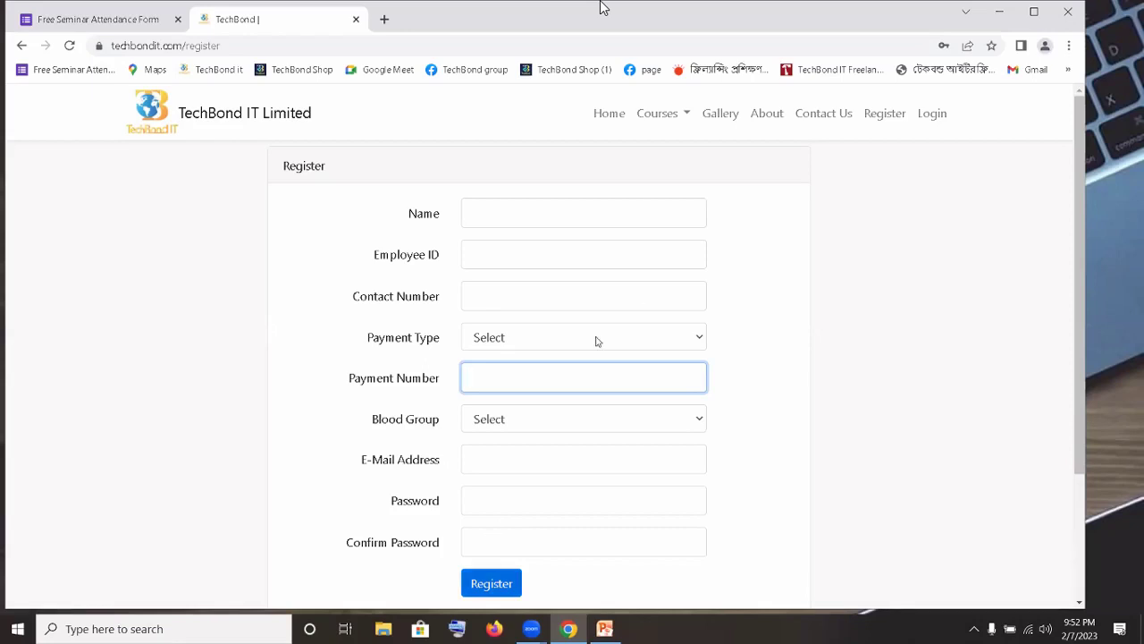
- Return to the registration form's Employee ID field and open the desktop's context menu
left_click(500, 258)
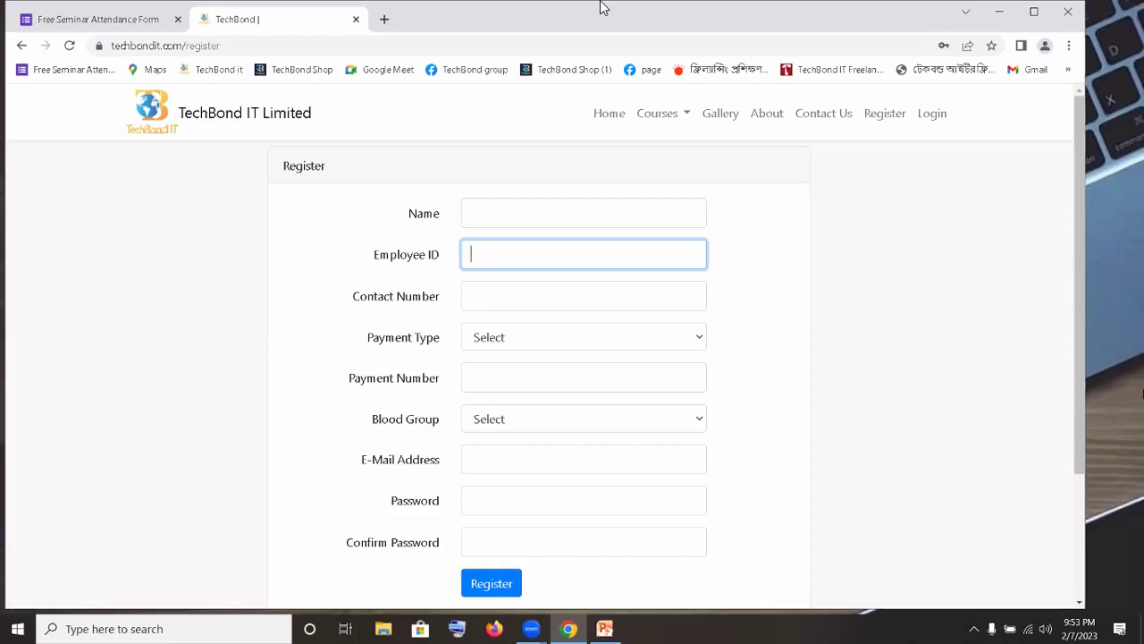
right_click(1110, 159)
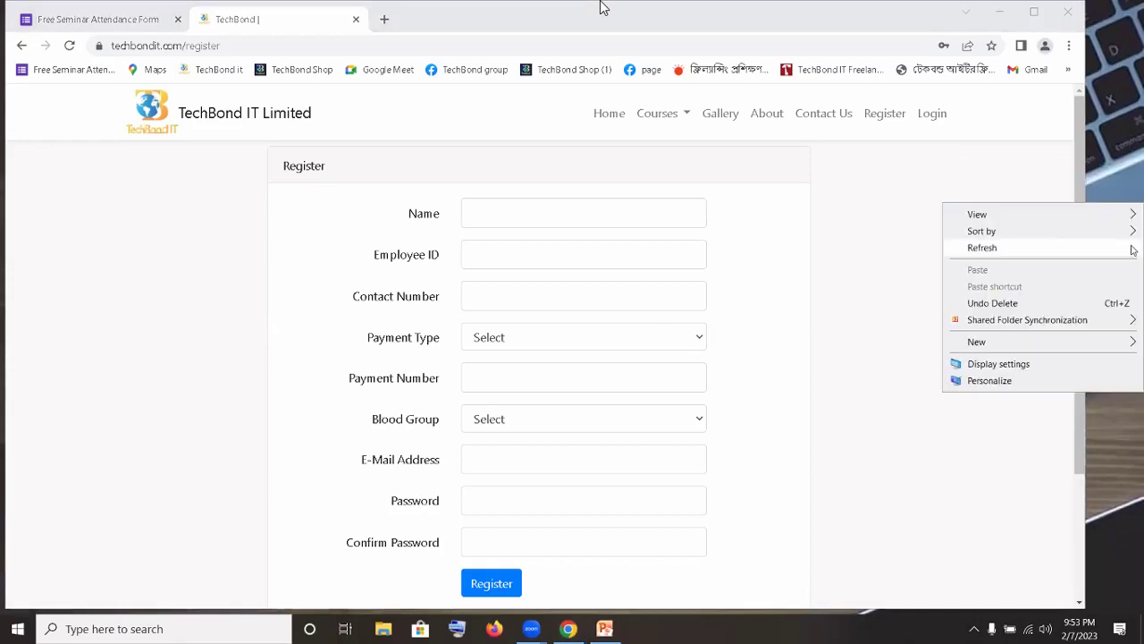